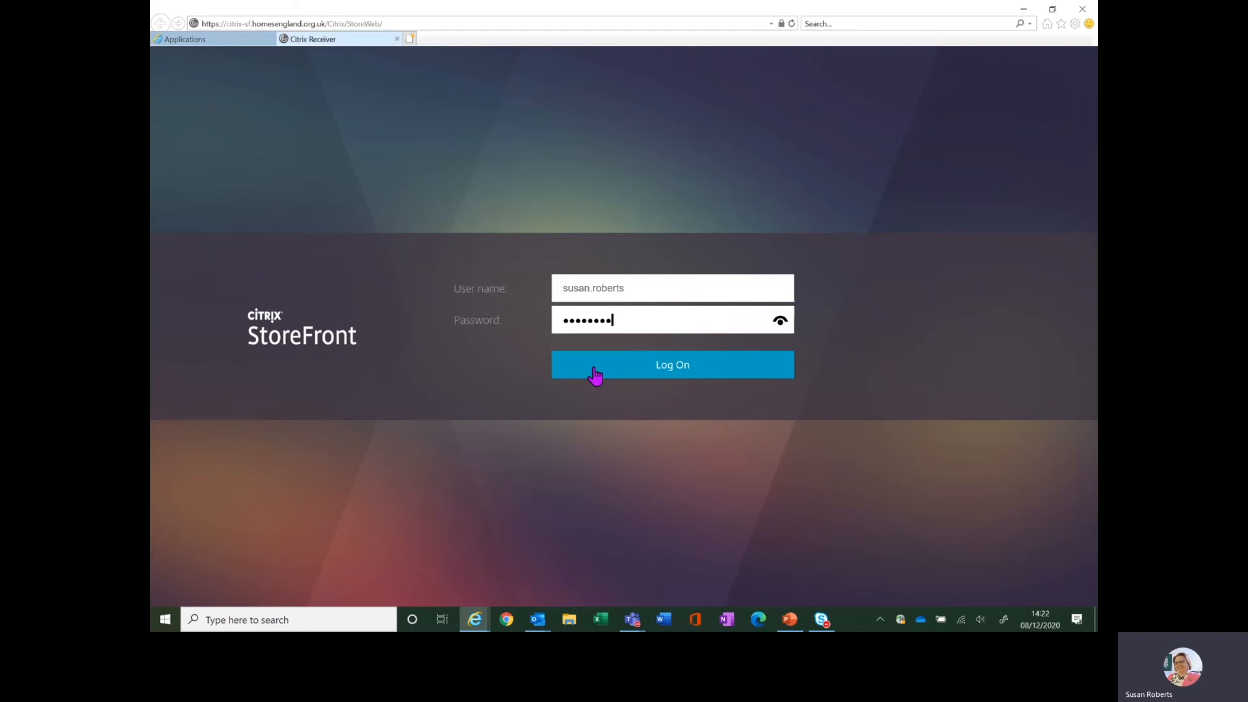
Log on to Citrix StoreFront with the entered credentials and launch the IMSTRAIN application
{"action": "left_click", "coordinate": [595, 376]}
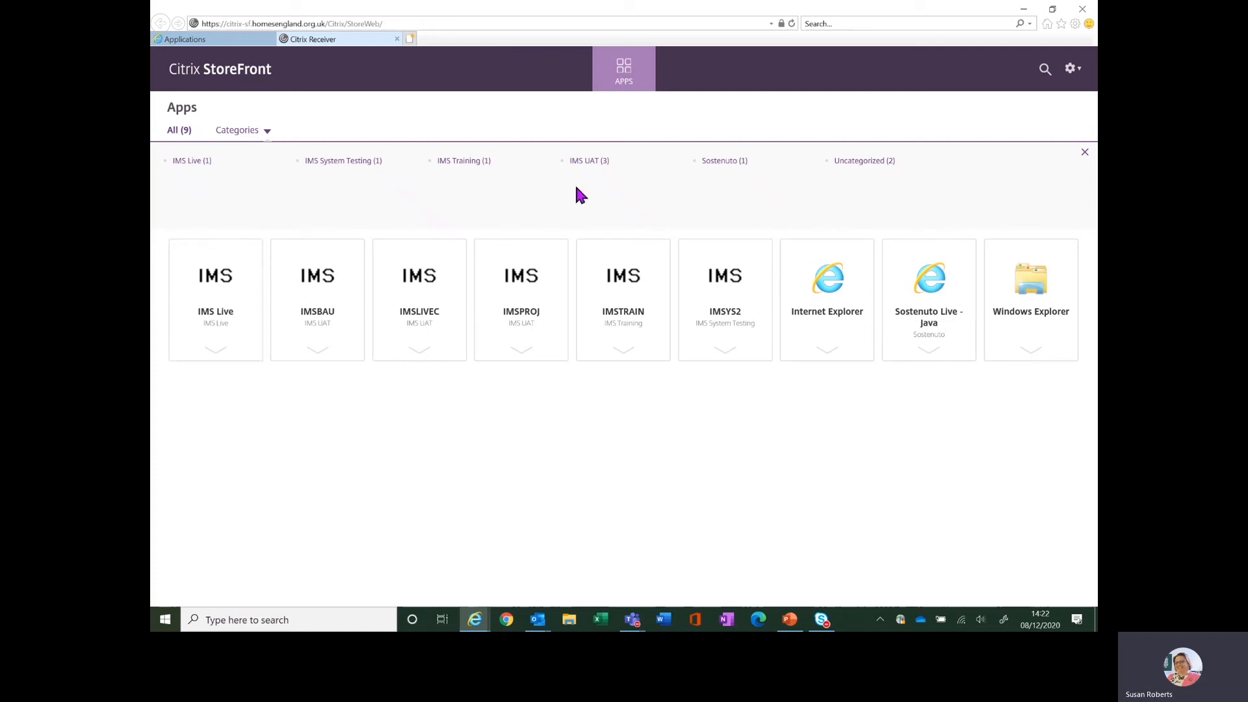
{"action": "left_click", "coordinate": [629, 294]}
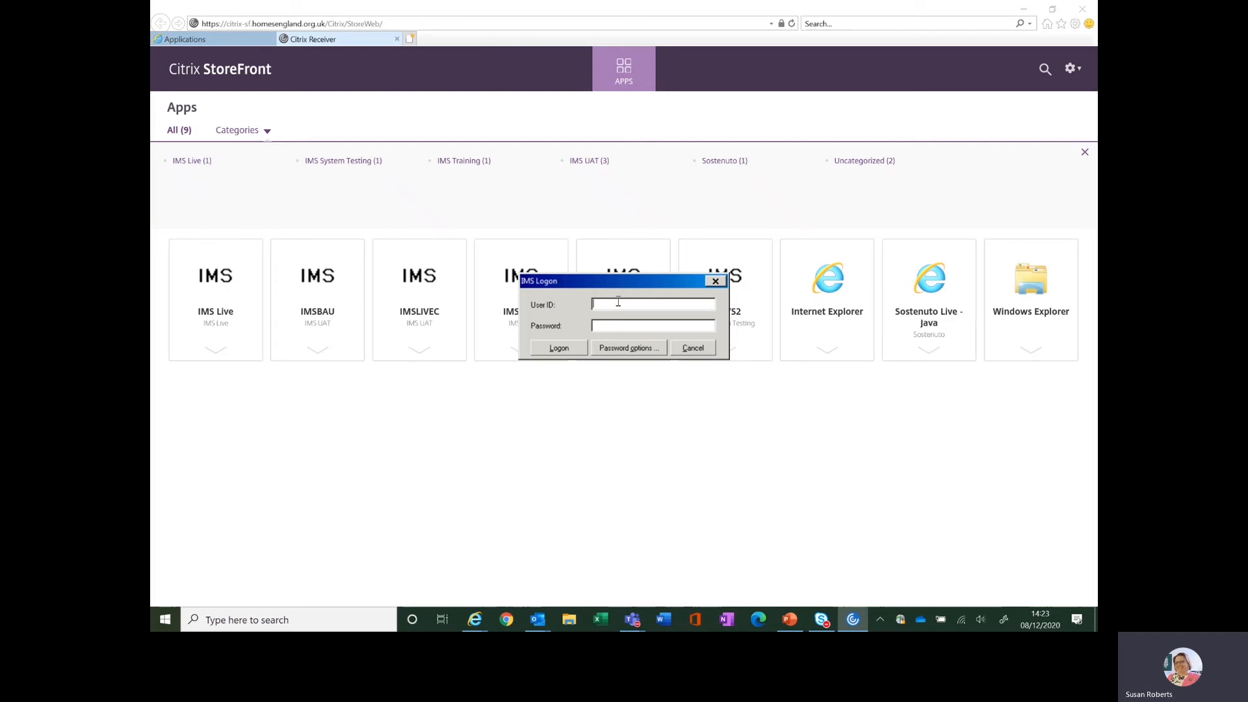
Enter the user ID and the account password in the IMS logon and submit them
{"action": "type", "text": "HC"}
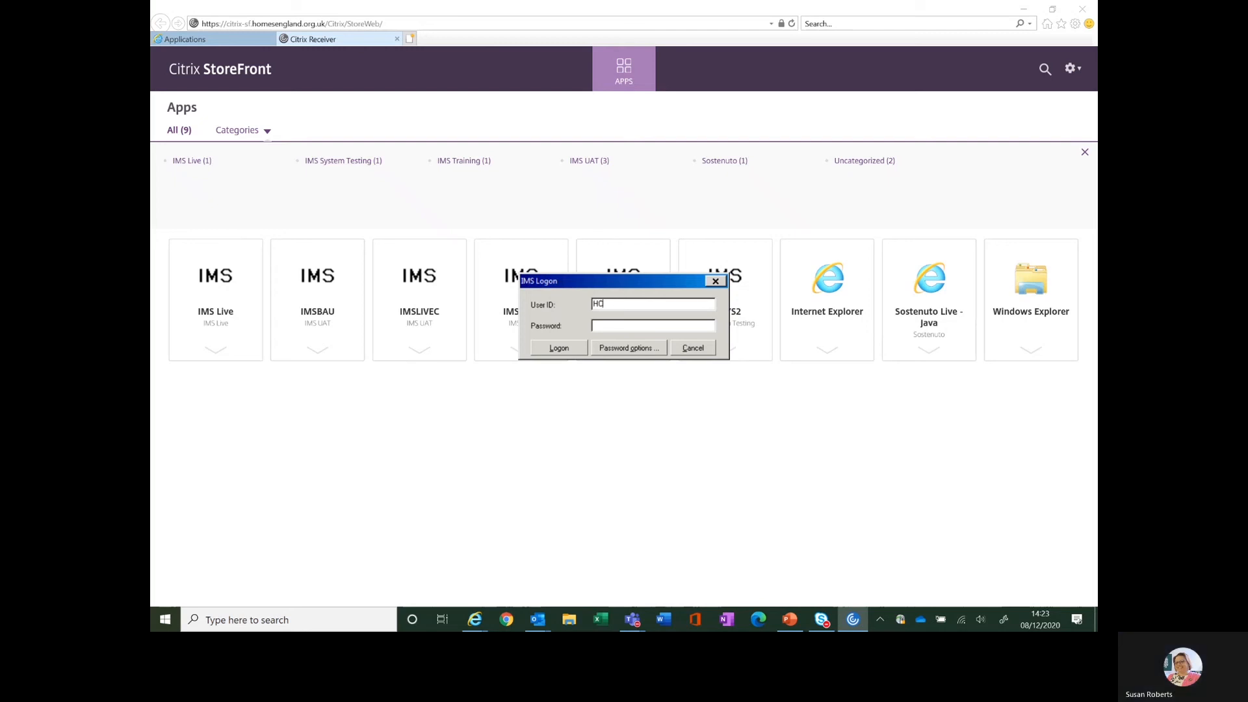
{"action": "type", "text": "168625*******"}
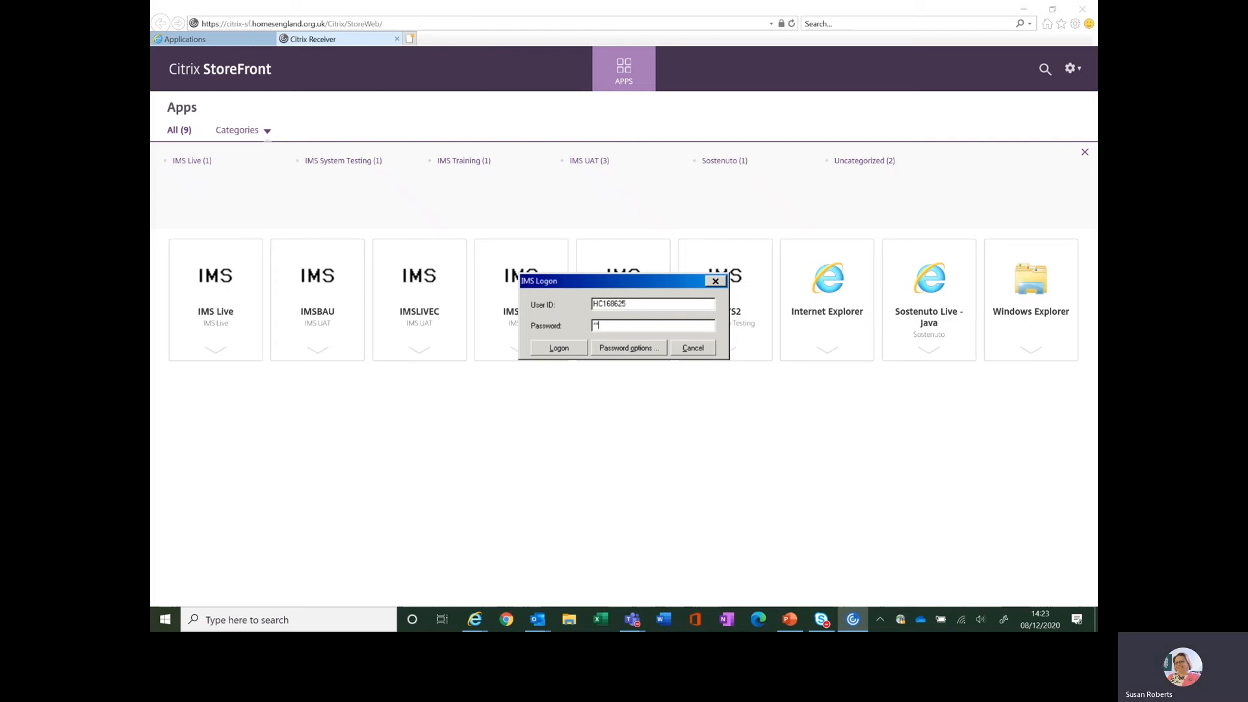
{"action": "type", "text": "*"}
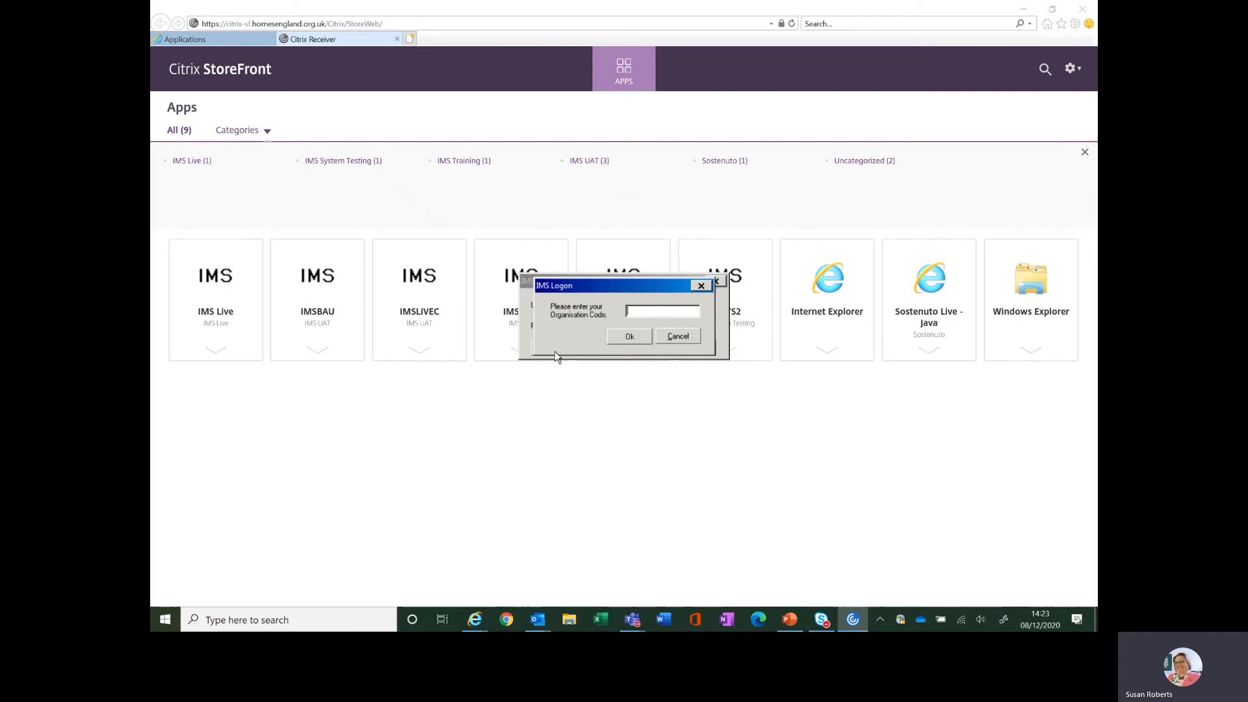
Enter the organisation code L0038 and complete the IMS logon
{"action": "type", "text": "L0038"}
{"action": "left_click", "coordinate": [630, 337]}
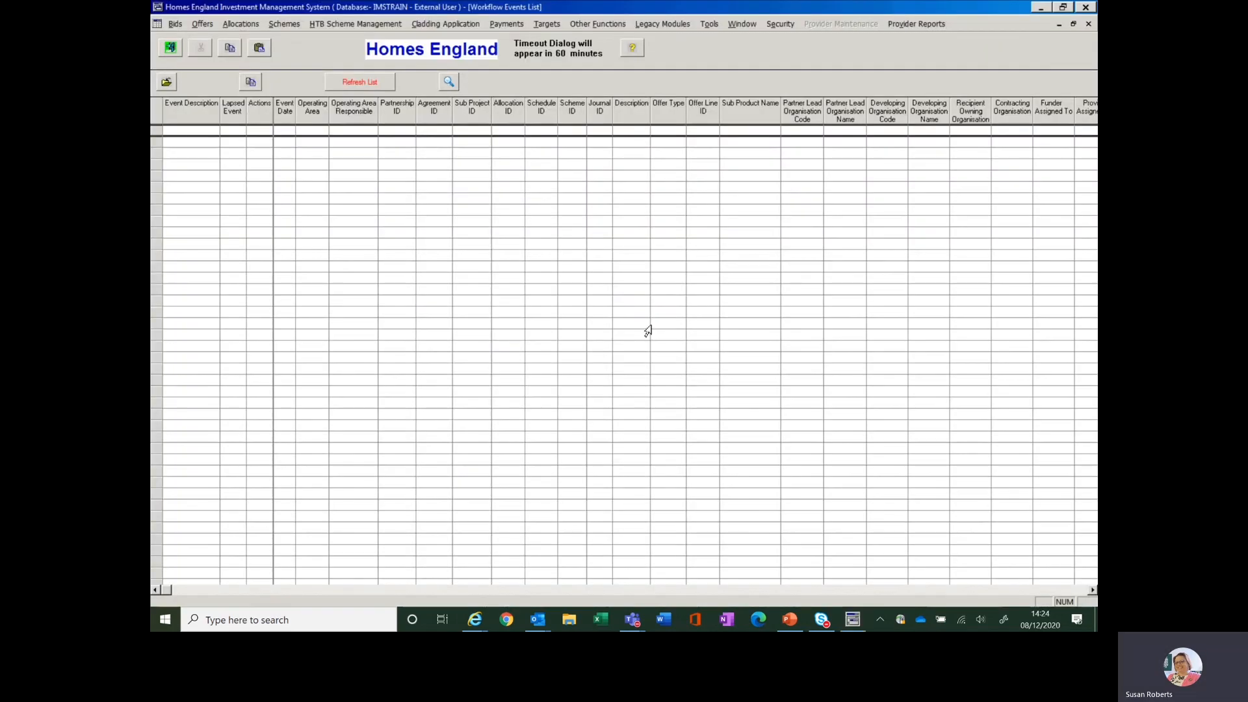
View the IMS About information for the signed-in account and close it
{"action": "left_click", "coordinate": [631, 46]}
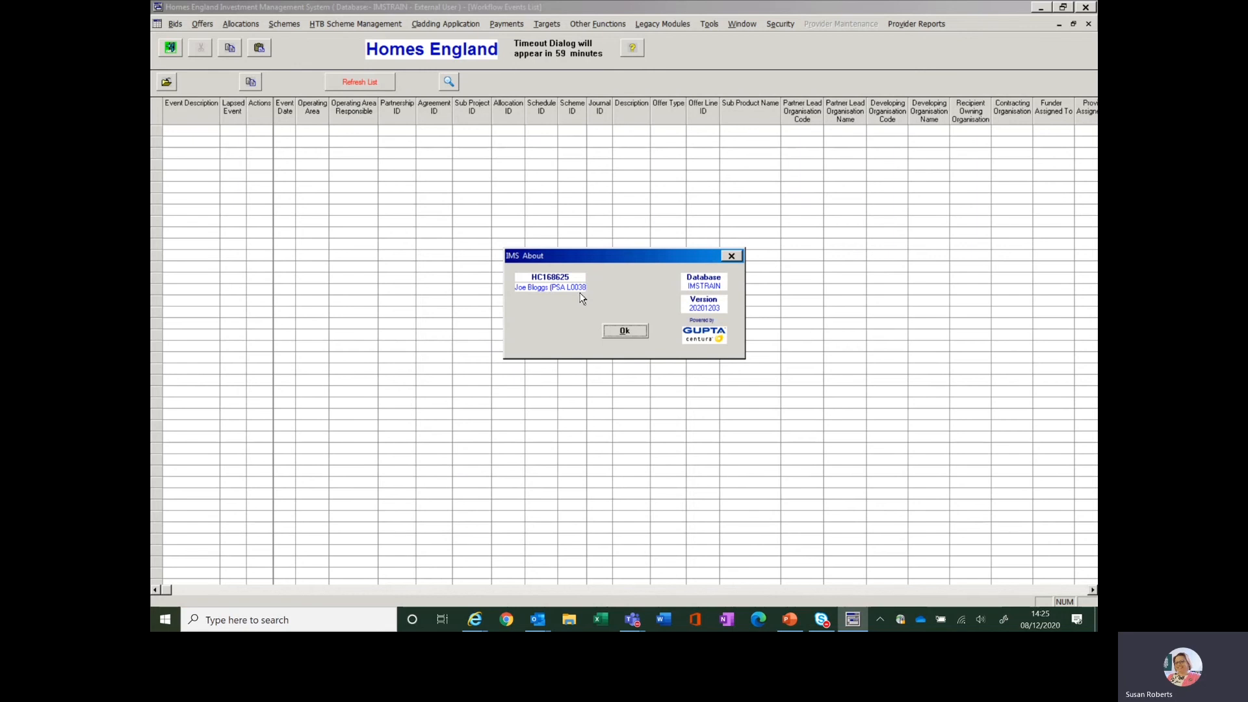
{"action": "left_click", "coordinate": [625, 332]}
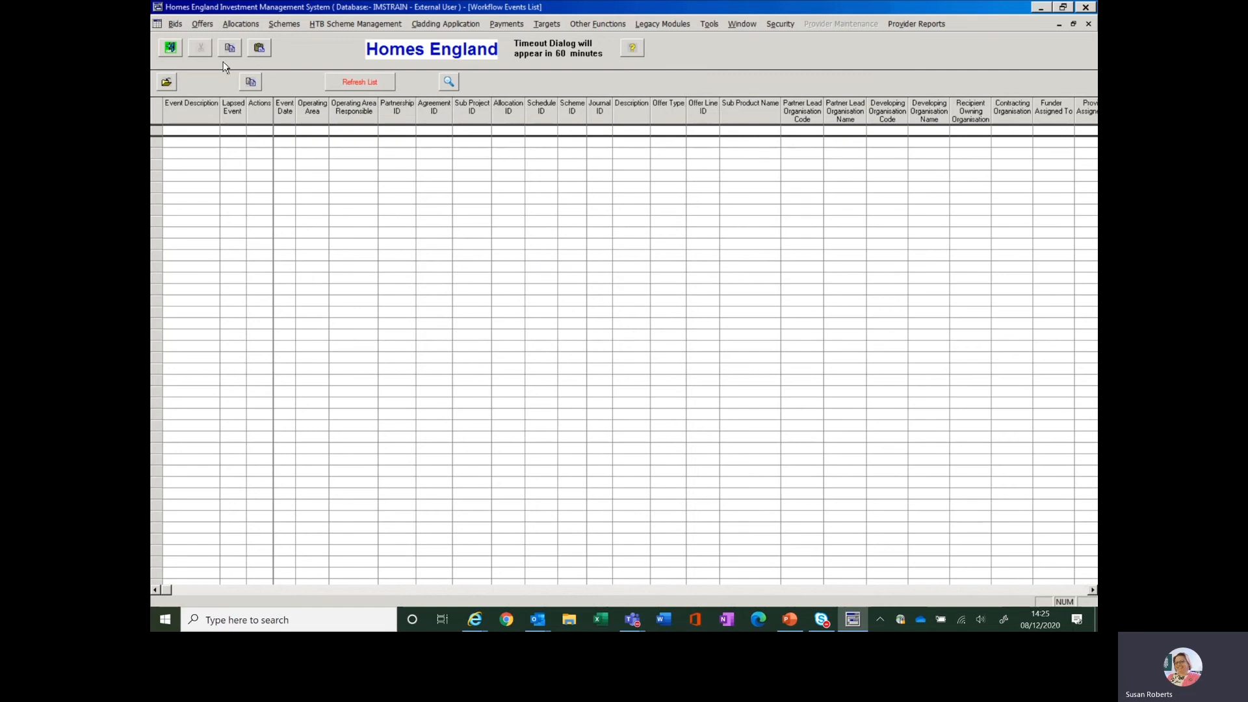
Open the Offers System, view its Partnerships list, and exit back to the main IMS screen
{"action": "left_click", "coordinate": [199, 25]}
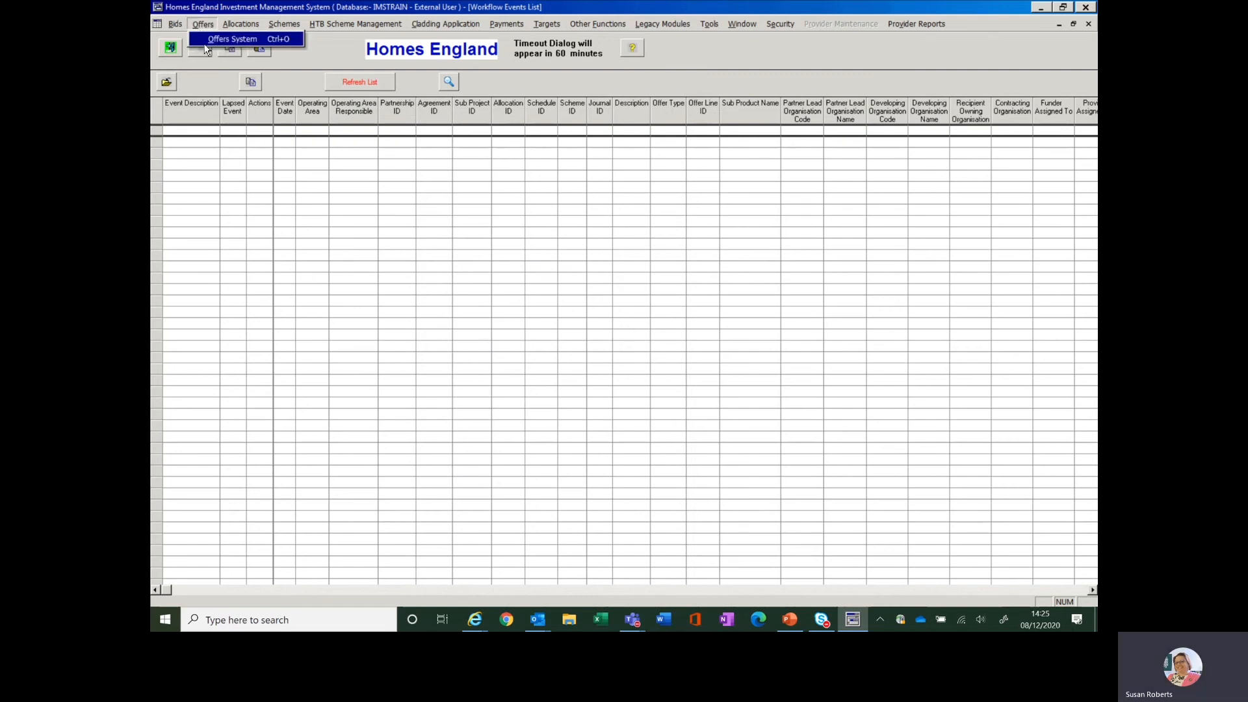
{"action": "left_click", "coordinate": [206, 44]}
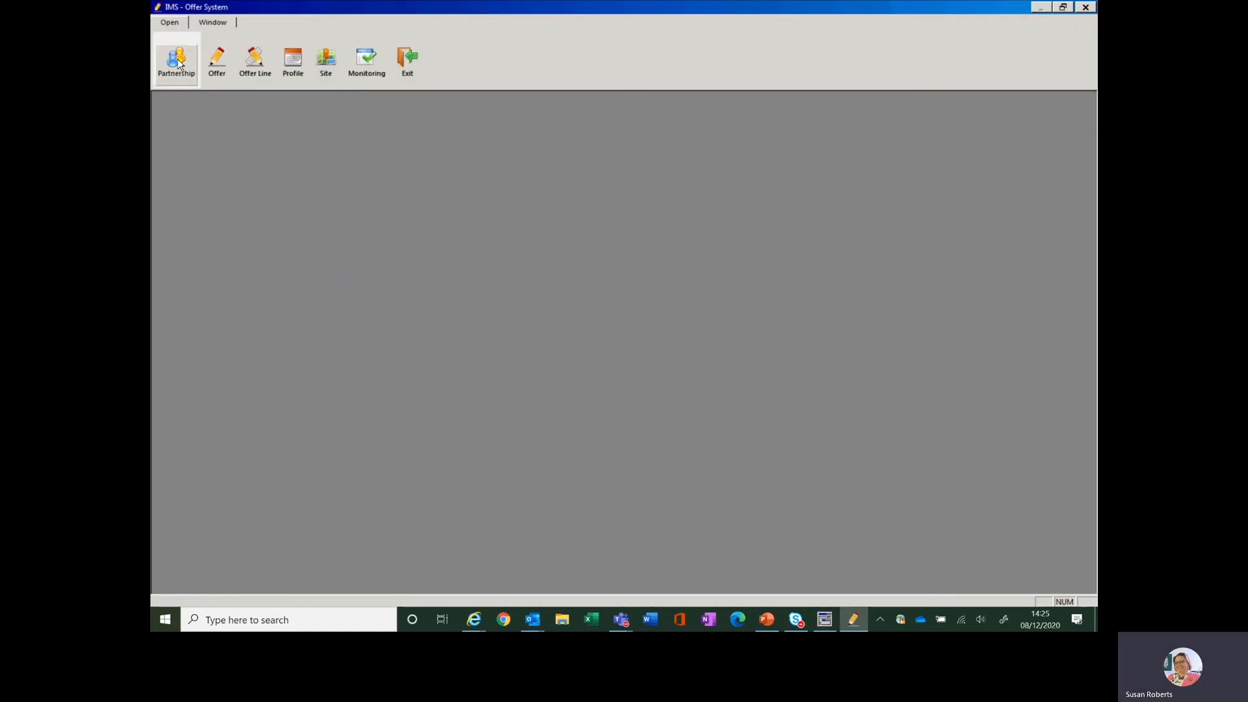
{"action": "left_click", "coordinate": [180, 63]}
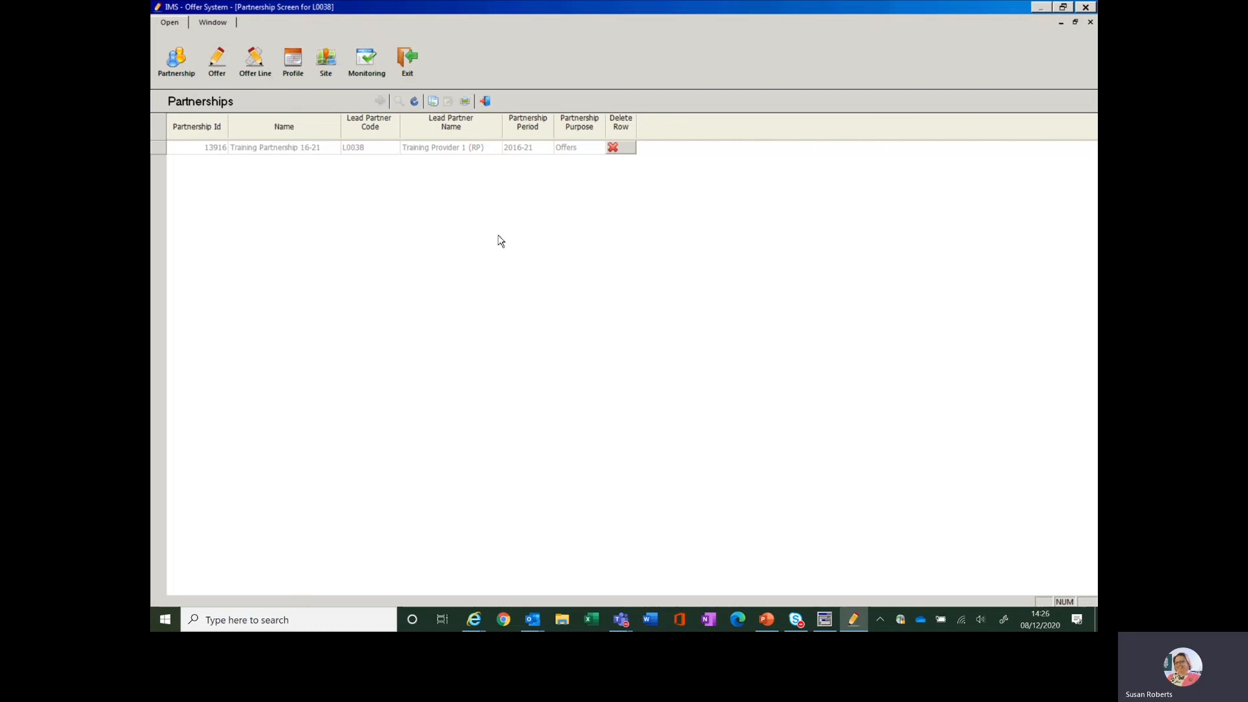
{"action": "left_click", "coordinate": [408, 67]}
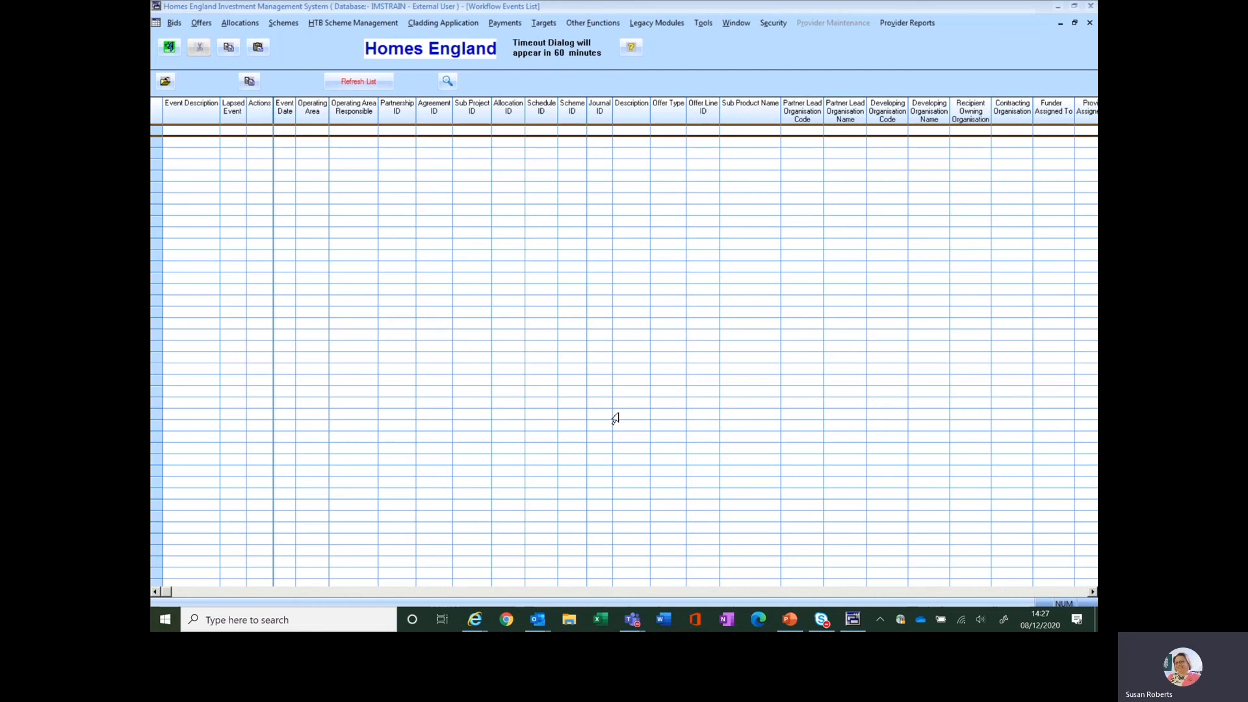
Check the user and database in the IMS About information for the second account and close it
{"action": "left_click", "coordinate": [632, 49]}
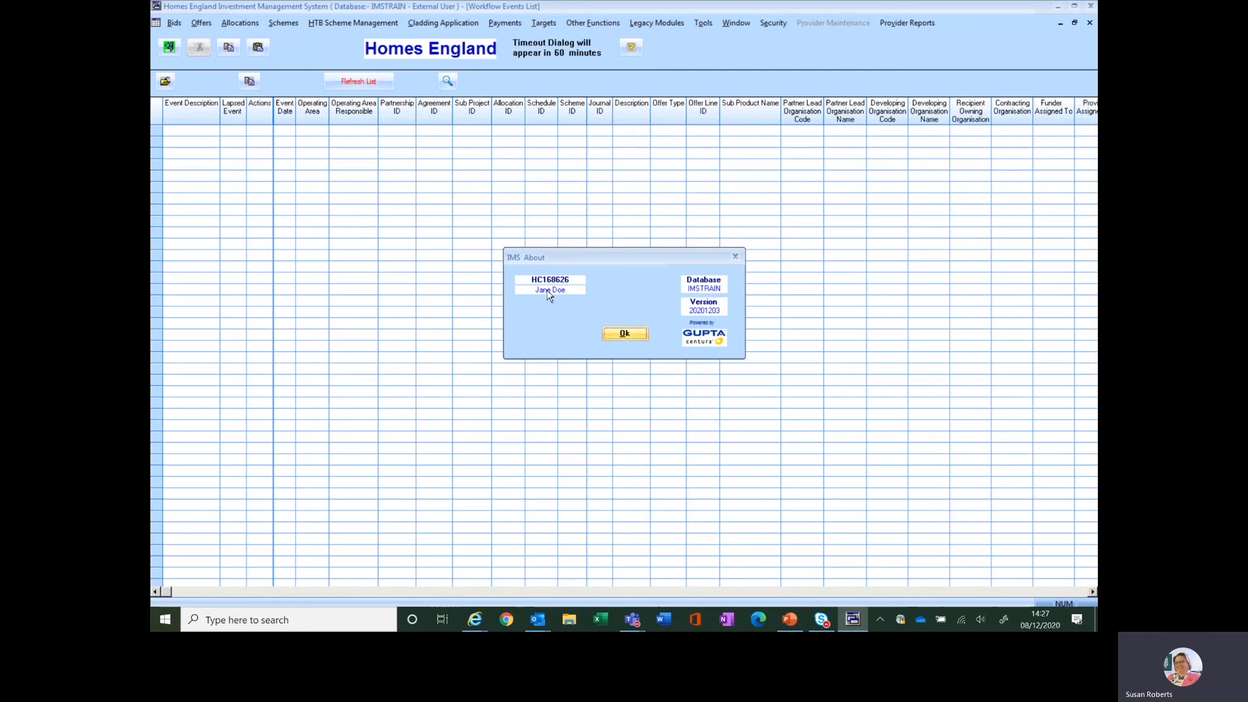
{"action": "left_click", "coordinate": [625, 334]}
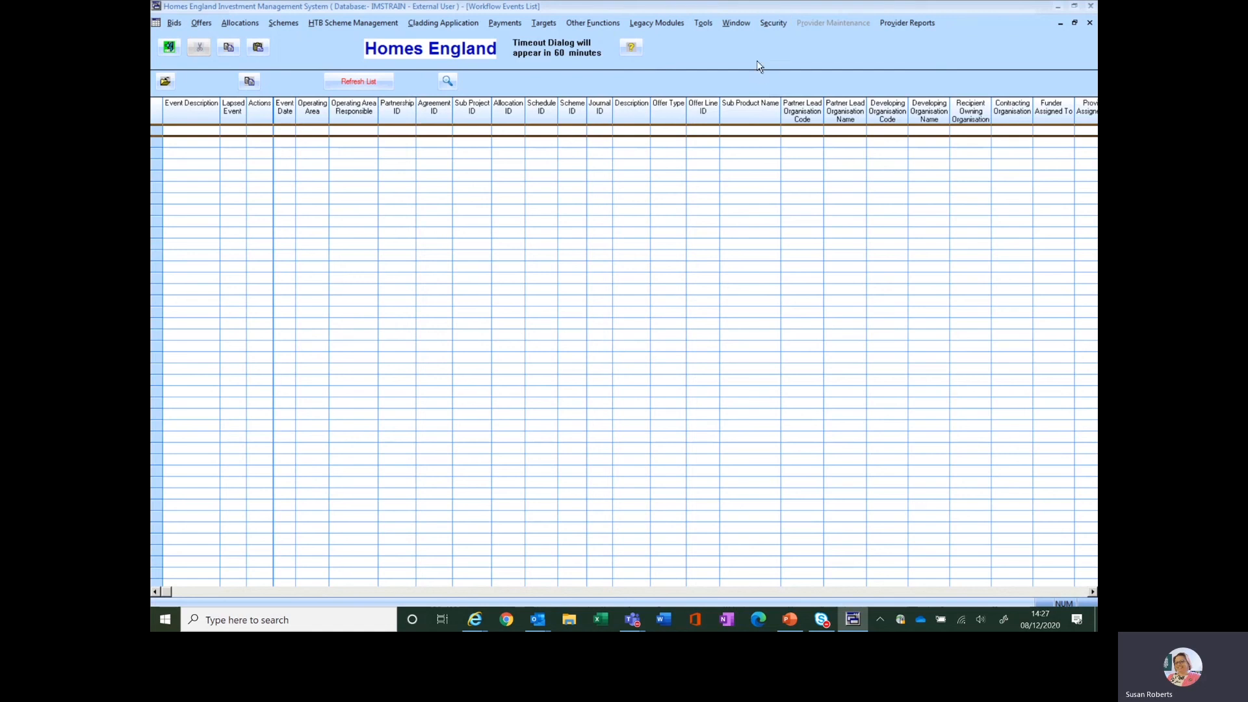
Open the Security module and find all organisation users of Training Provider 1 (RP) without extra filters
{"action": "left_click", "coordinate": [770, 25]}
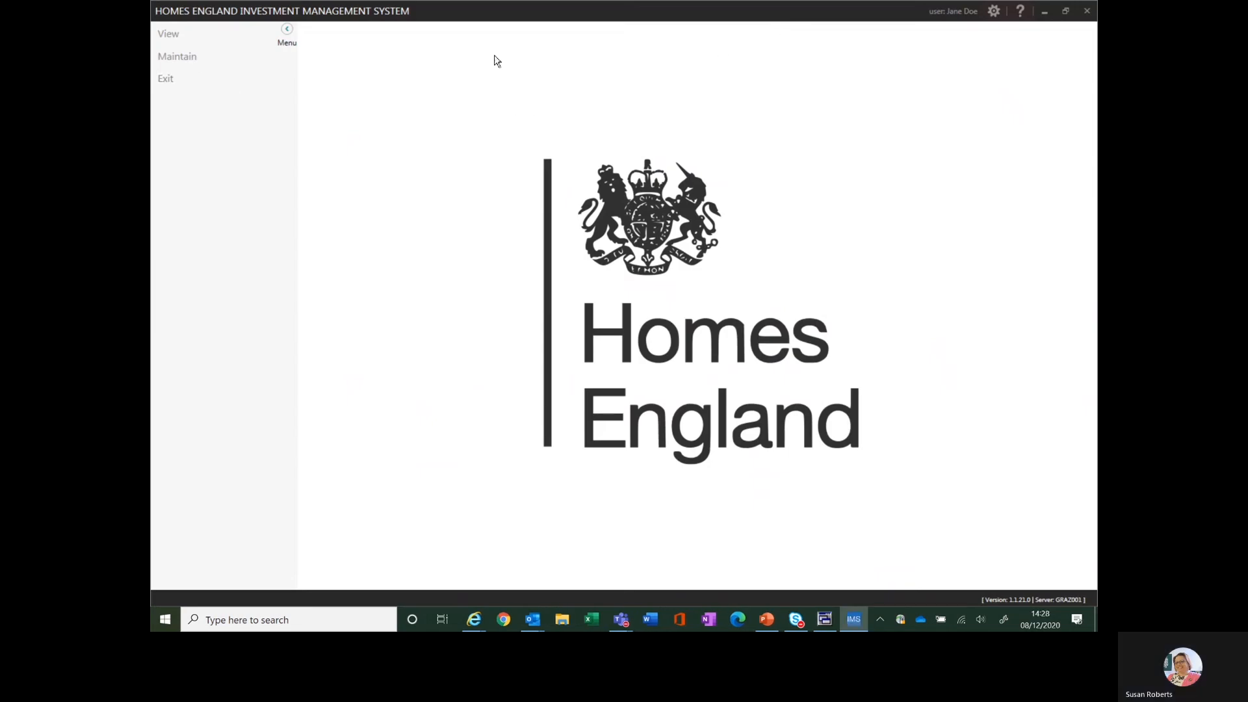
{"action": "left_click", "coordinate": [184, 58]}
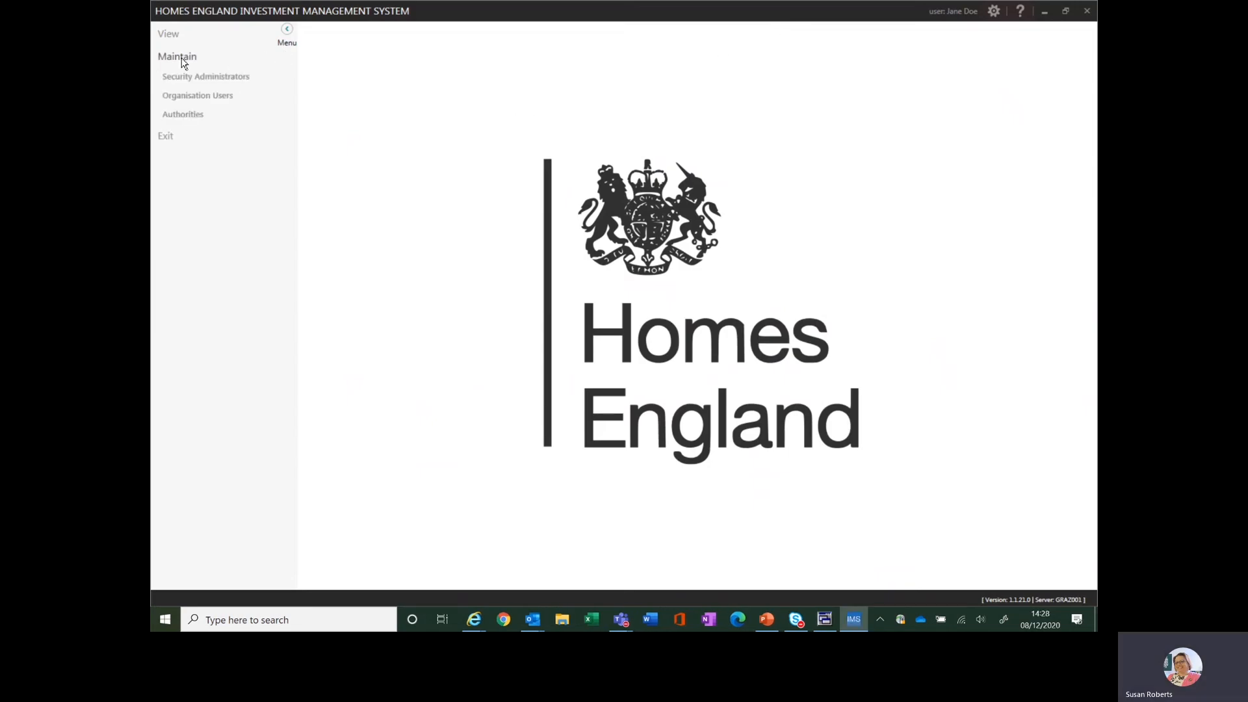
{"action": "left_click", "coordinate": [186, 99]}
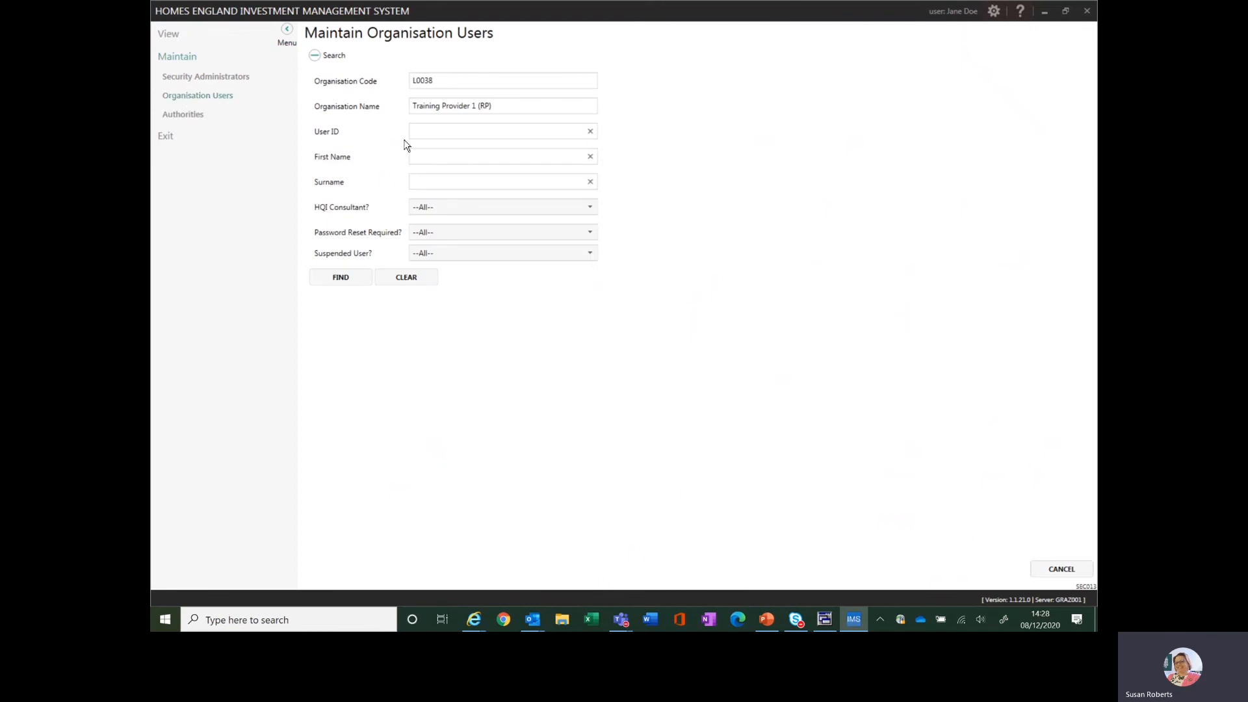
{"action": "left_click", "coordinate": [343, 278]}
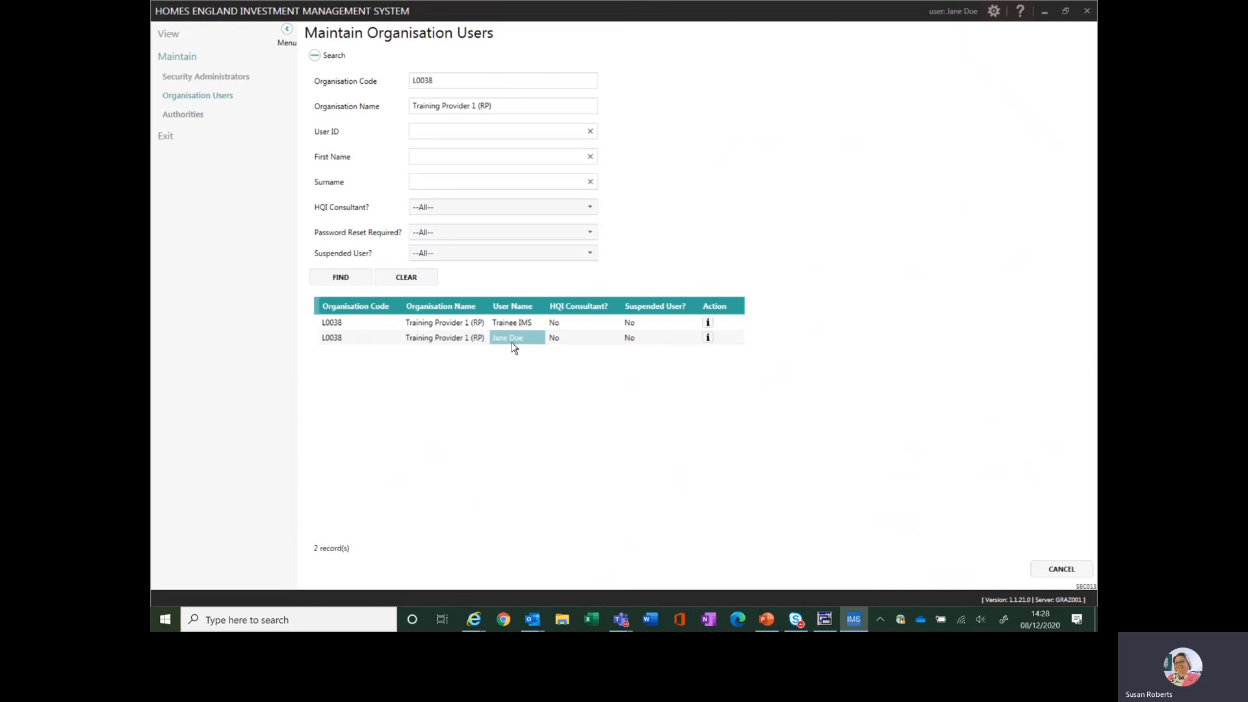
View the second listed organisation user's details and assigned authorities, and exit the Security module
{"action": "left_click", "coordinate": [464, 338]}
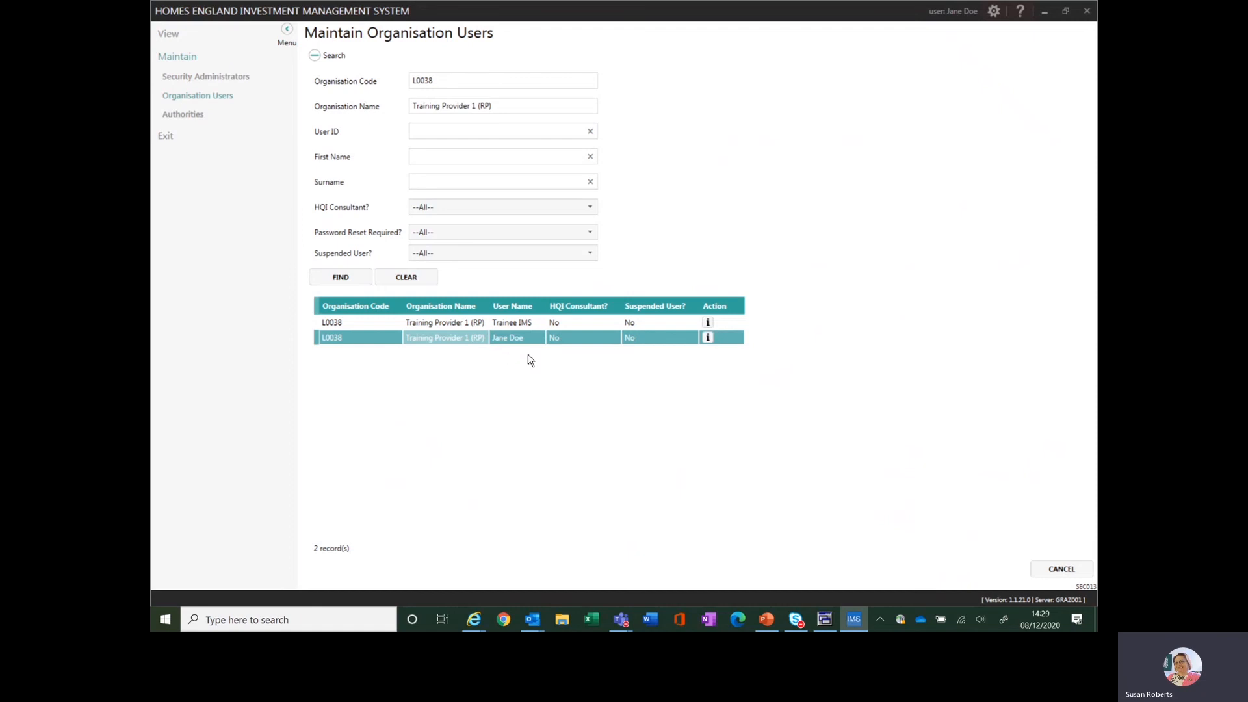
{"action": "left_click", "coordinate": [708, 339]}
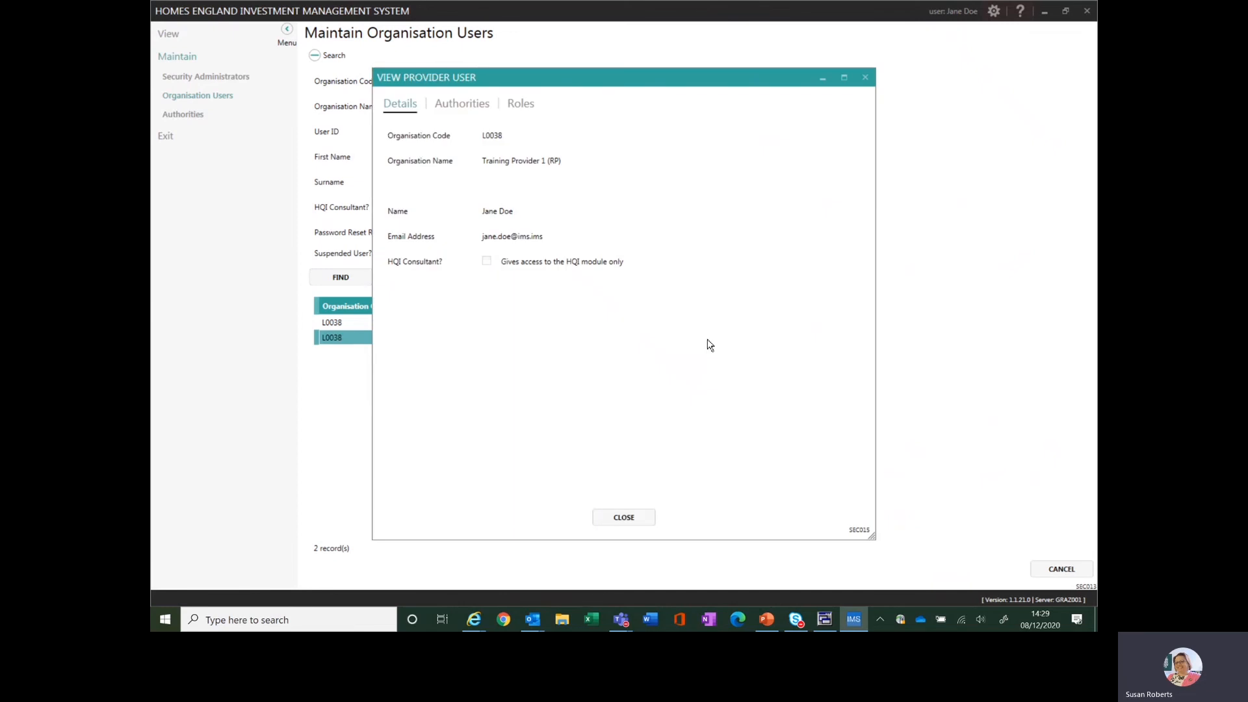
{"action": "left_click", "coordinate": [465, 110]}
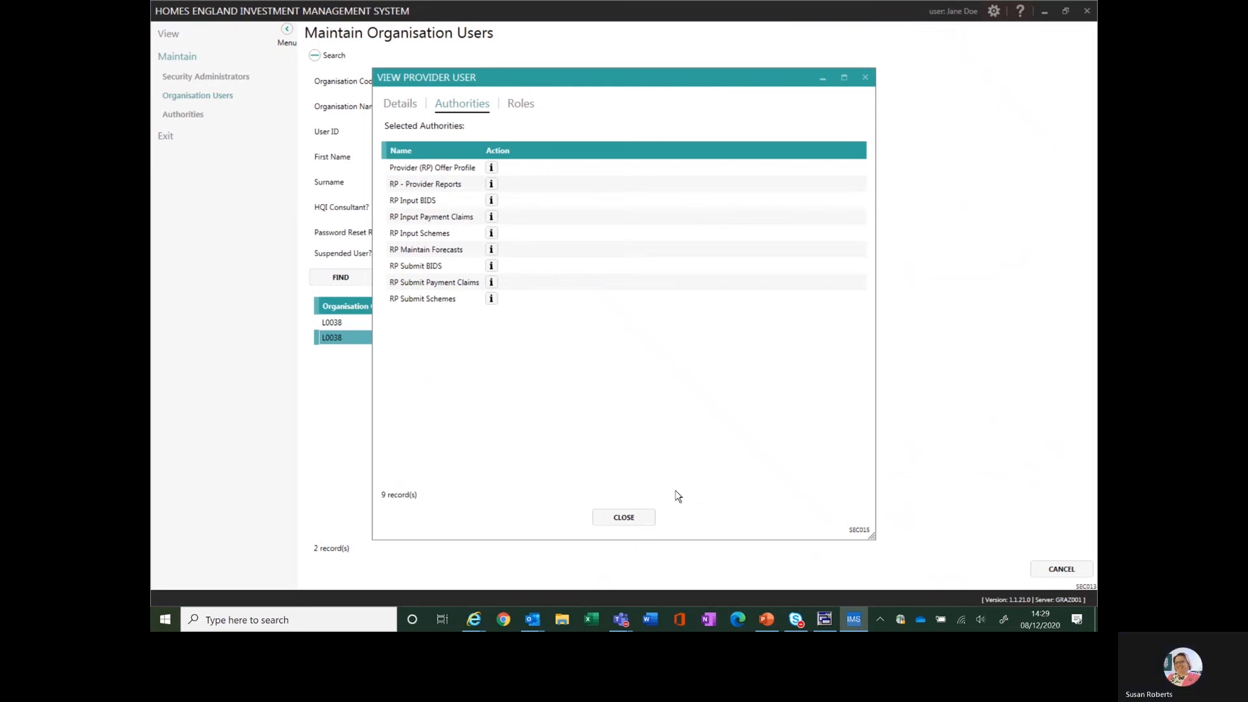
{"action": "left_click", "coordinate": [621, 517]}
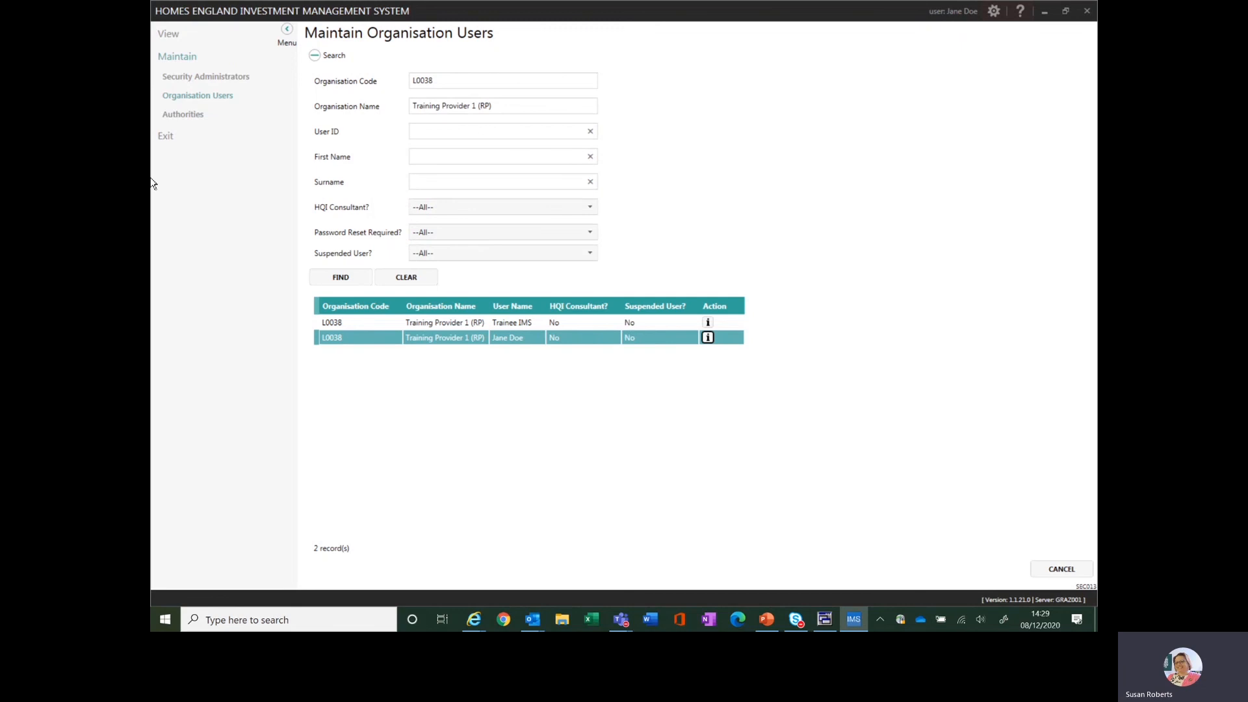
{"action": "left_click", "coordinate": [167, 140]}
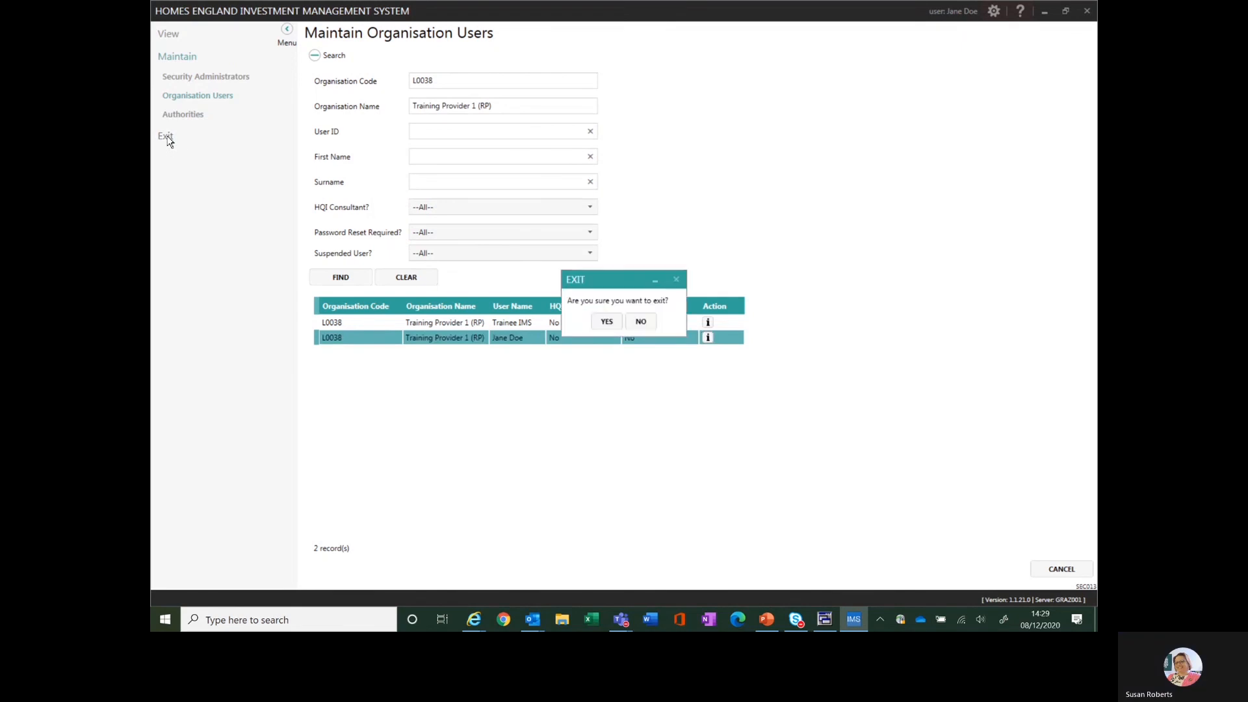
{"action": "left_click", "coordinate": [604, 329]}
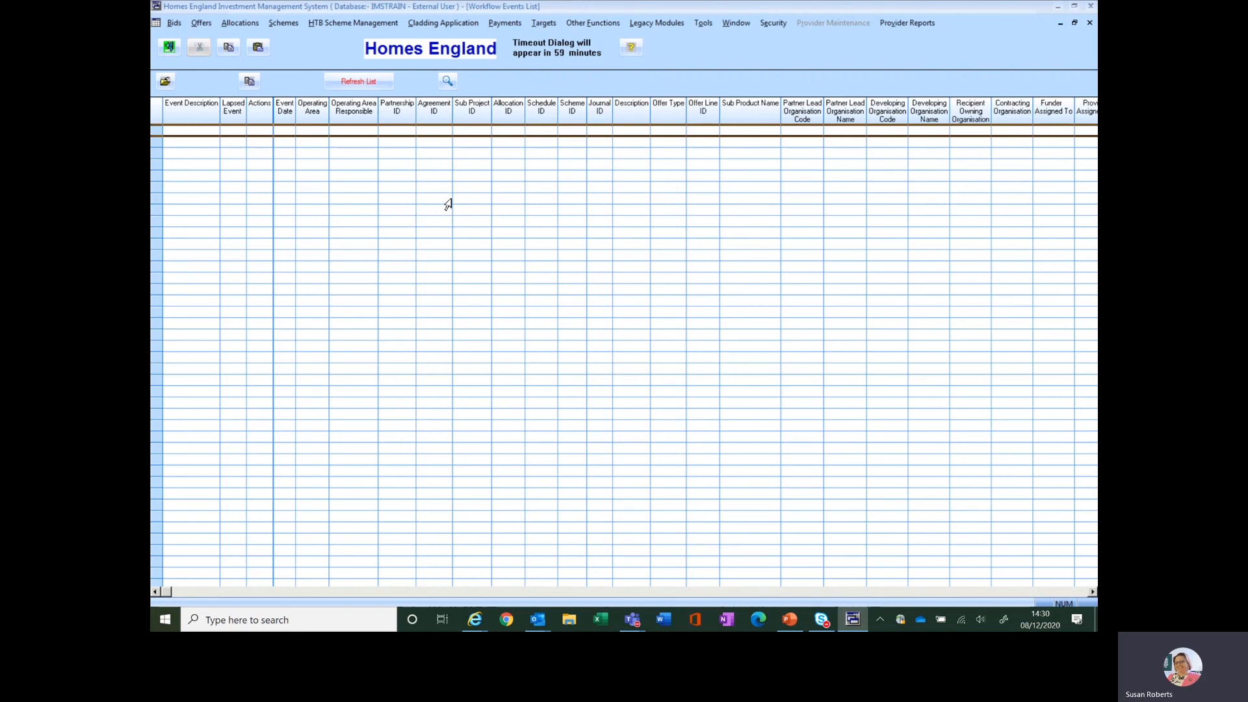
Set the IMS display theme to Luna Blue Theme and save the change
{"action": "key", "text": "alt+Tab"}
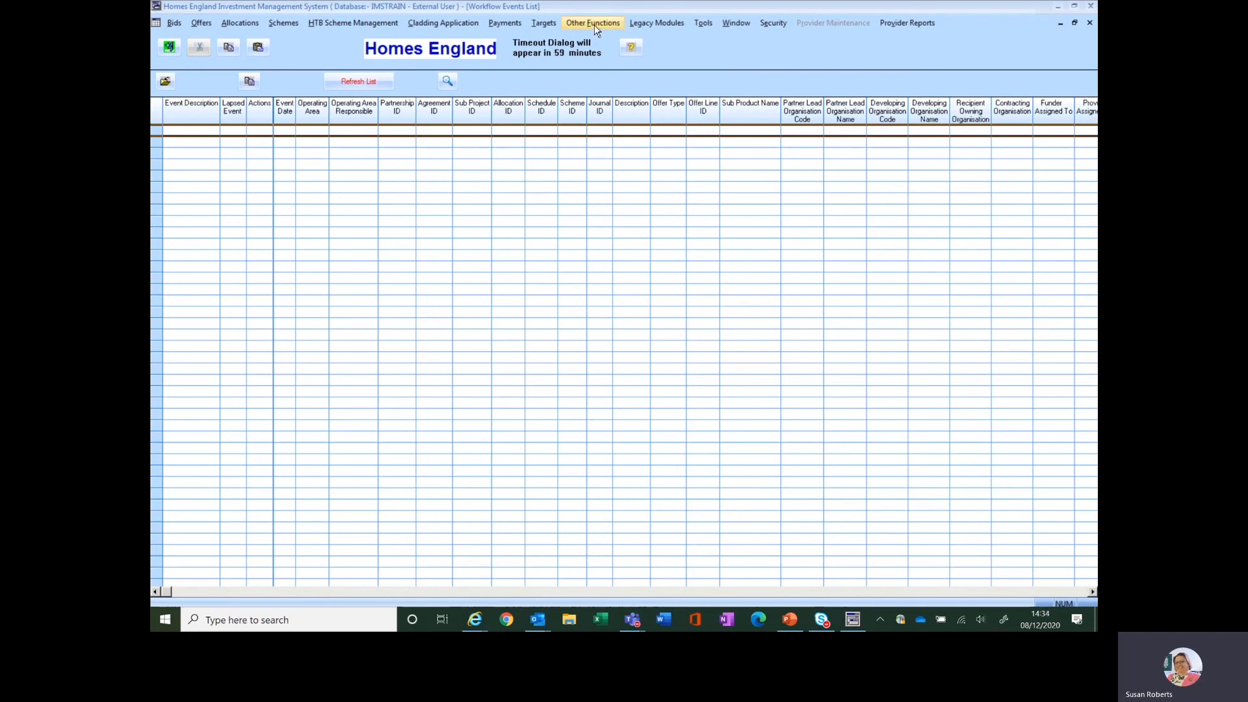
{"action": "left_click", "coordinate": [704, 22]}
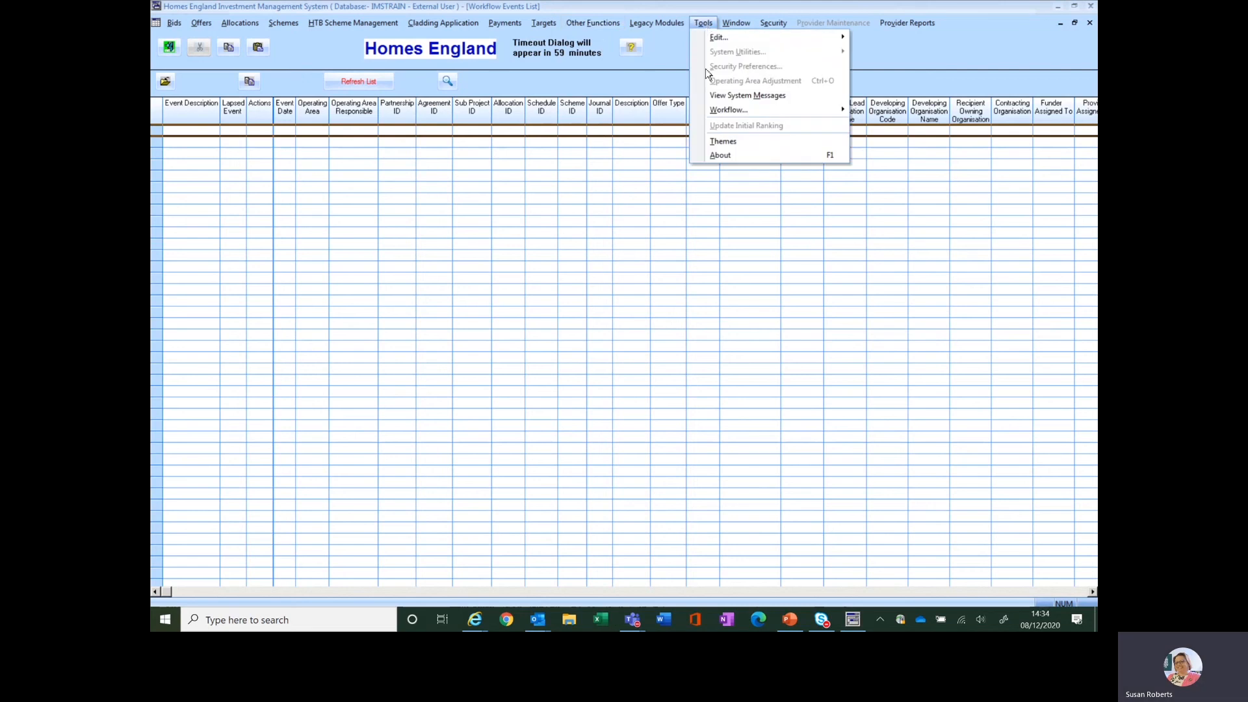
{"action": "left_click", "coordinate": [723, 142]}
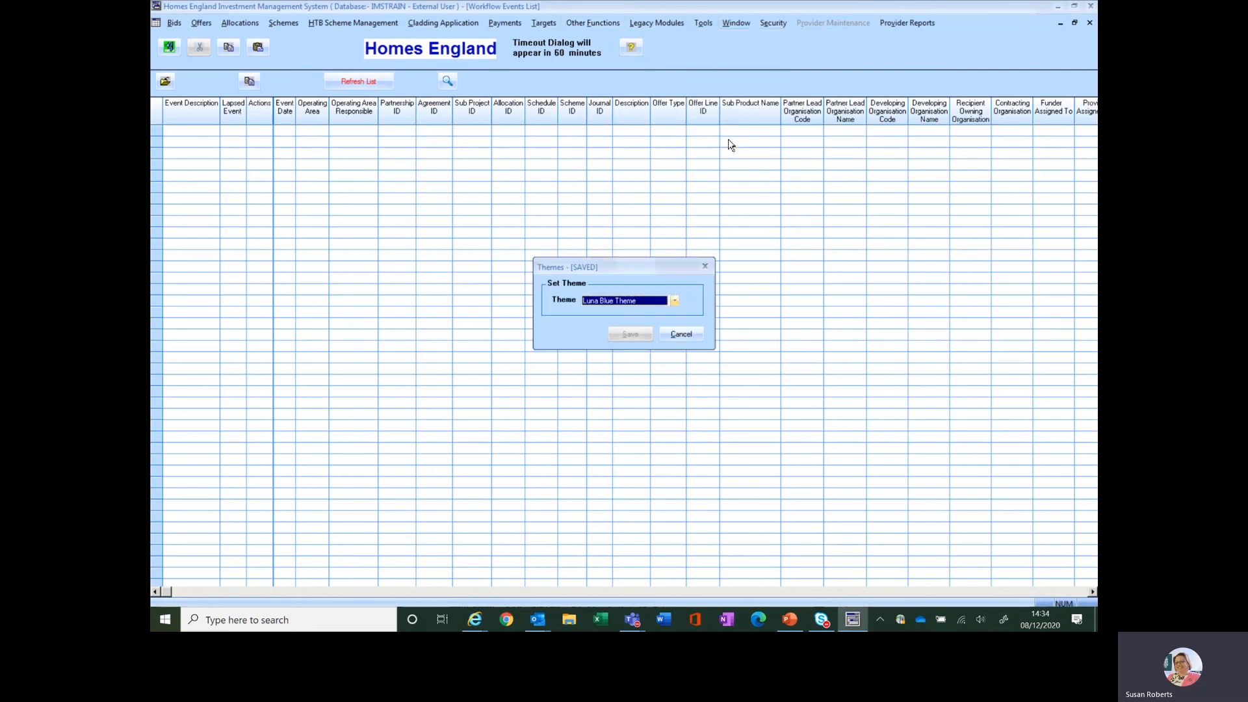
{"action": "left_click", "coordinate": [674, 301]}
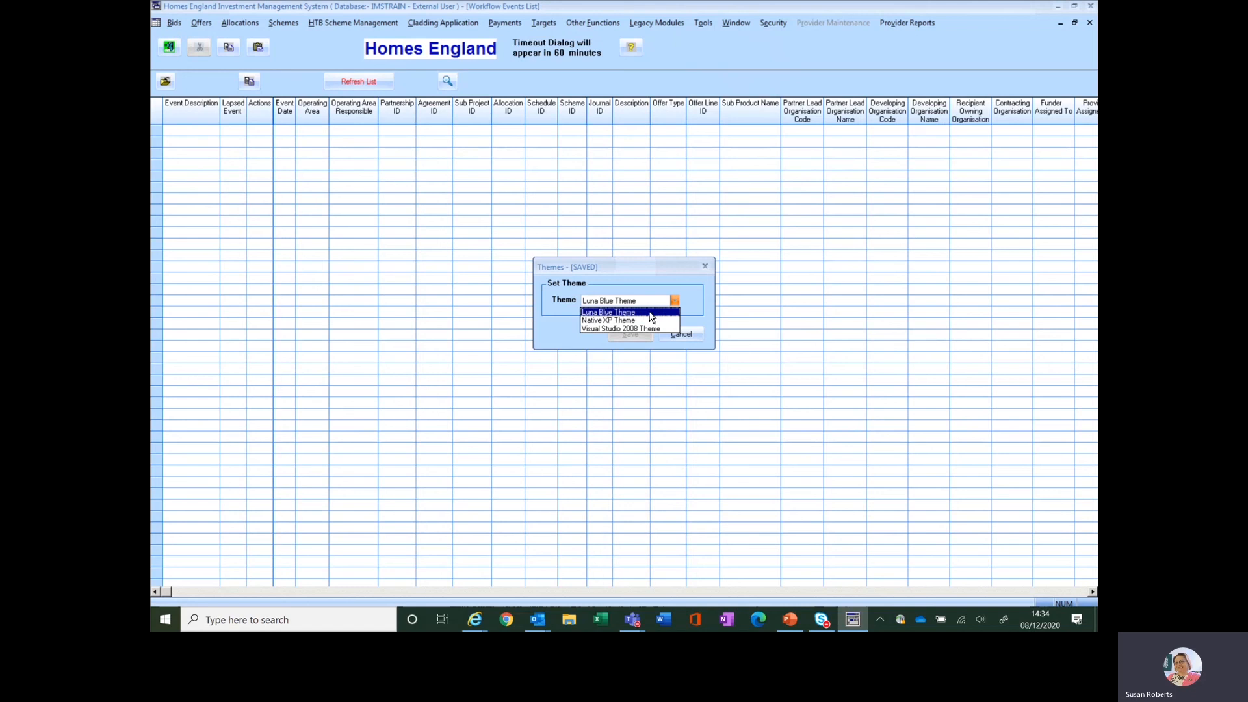
{"action": "left_click", "coordinate": [650, 312]}
{"action": "left_click", "coordinate": [687, 336]}
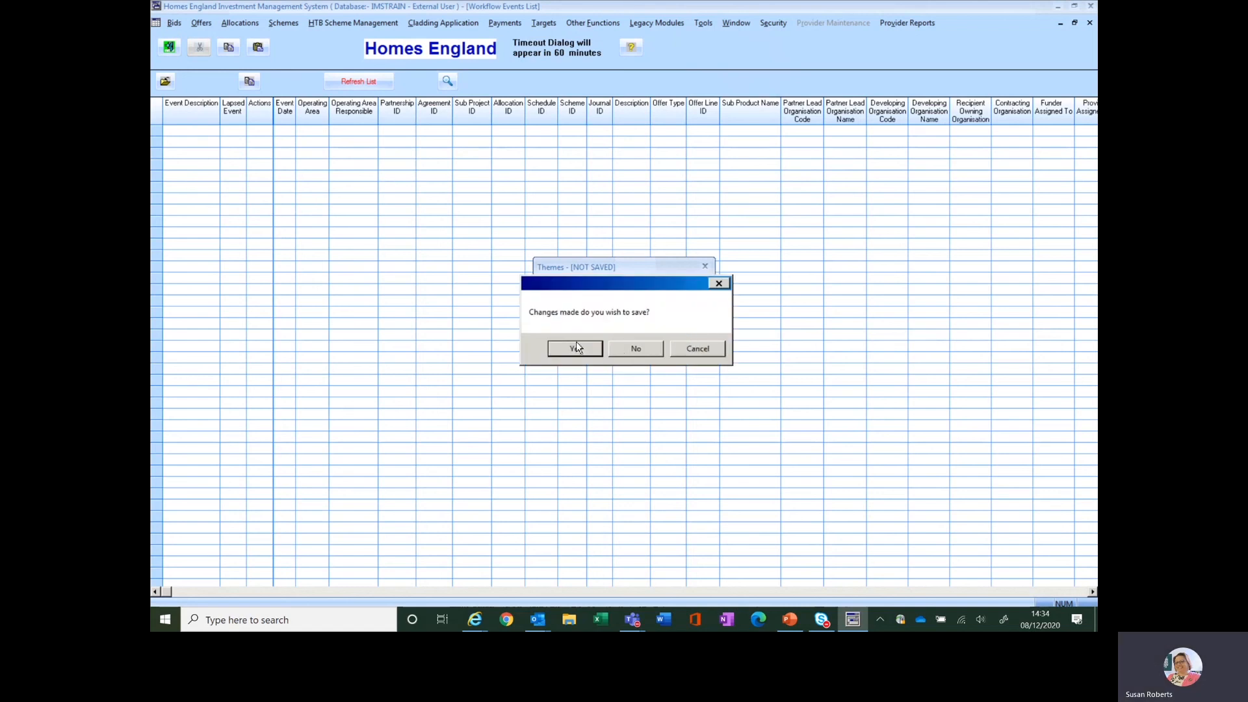
{"action": "left_click", "coordinate": [576, 350]}
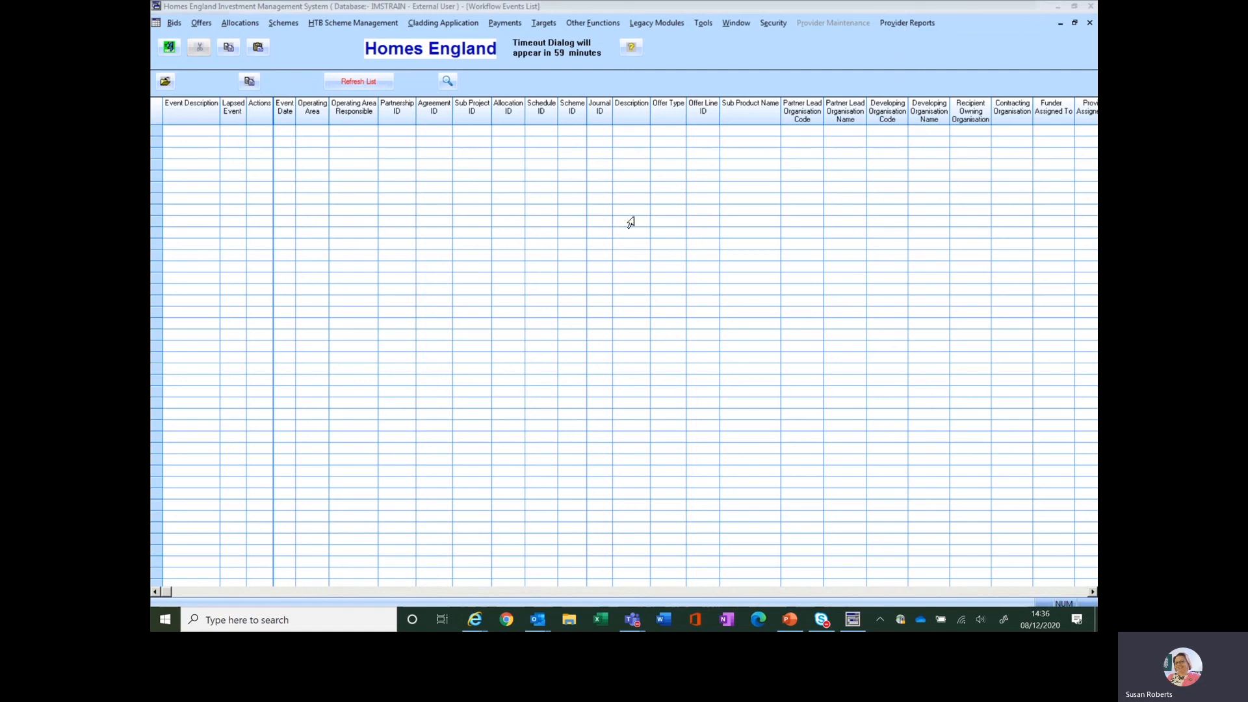
Open the Offers System and display its Partnerships screen
{"action": "left_click", "coordinate": [201, 24]}
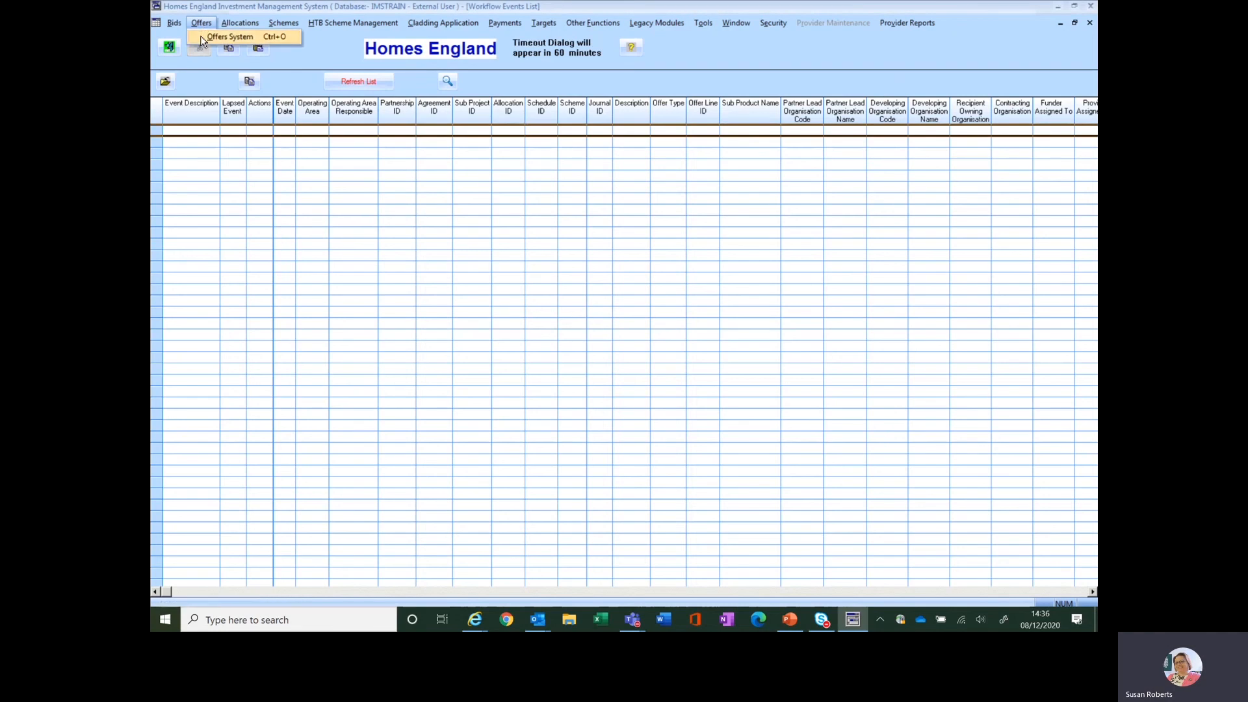
{"action": "left_click", "coordinate": [202, 38]}
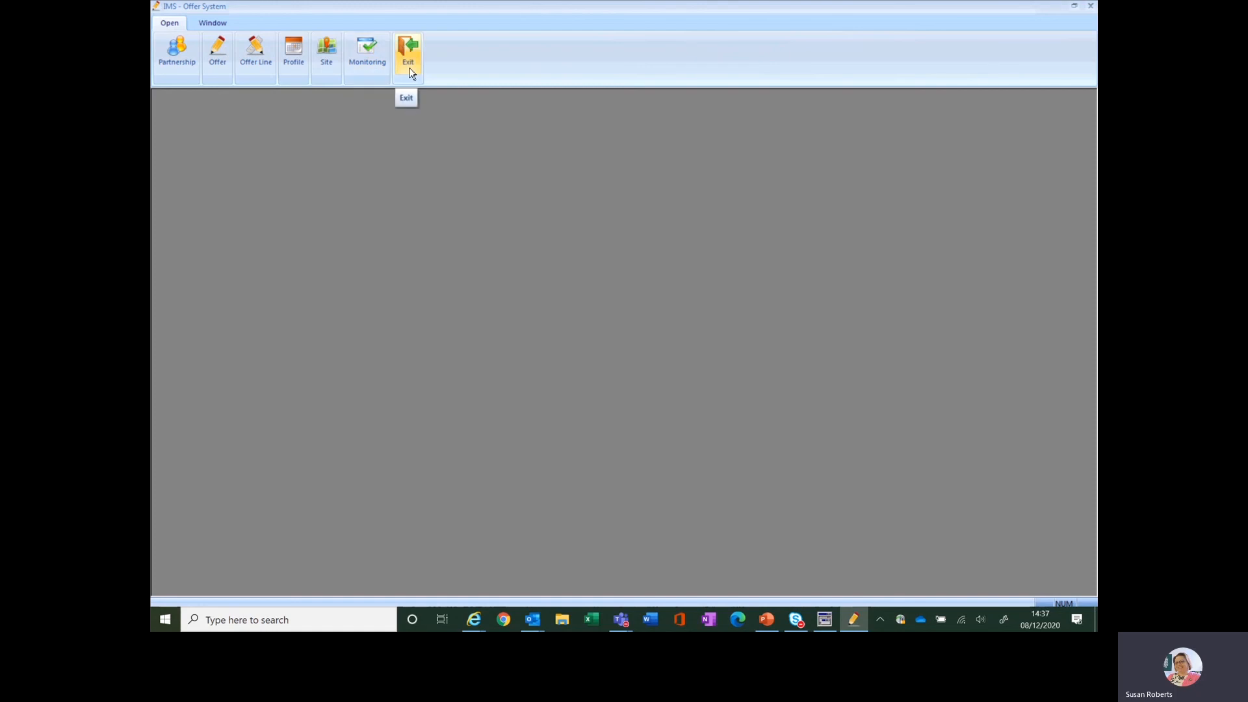
{"action": "left_click", "coordinate": [181, 57]}
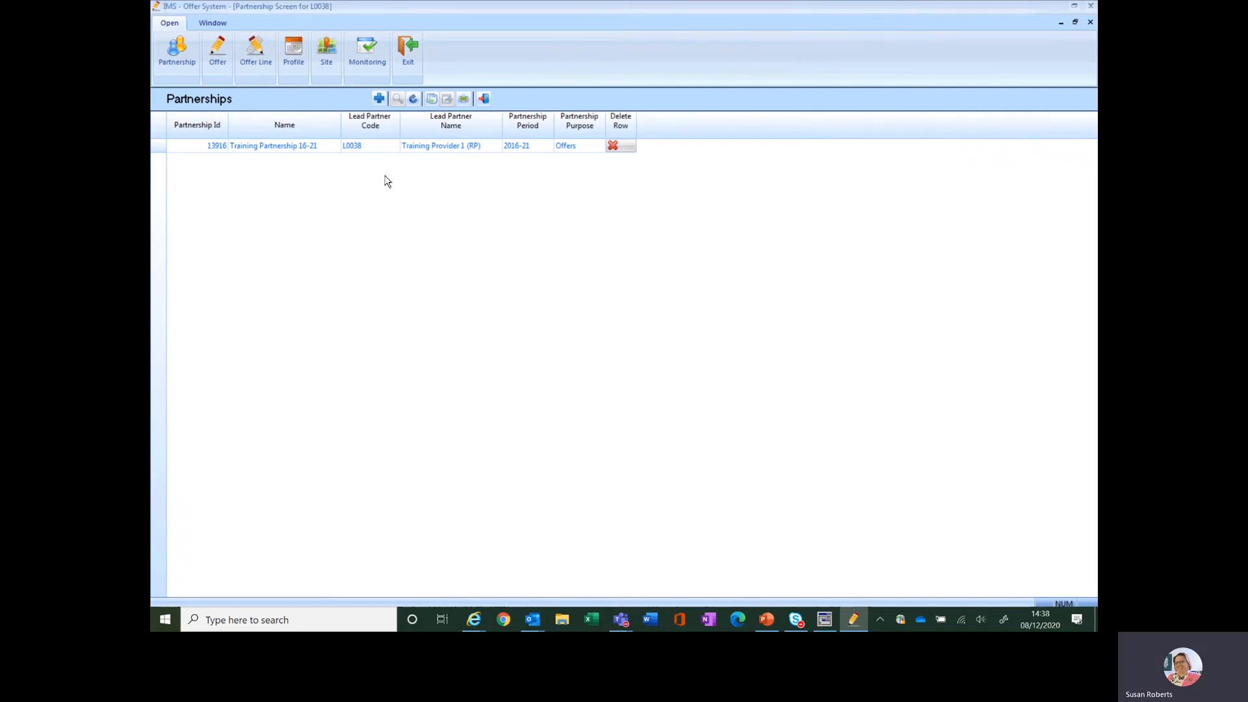
Create a 2021-26 partnership named Training Partnership 21-26 and save it
{"action": "left_click", "coordinate": [377, 102]}
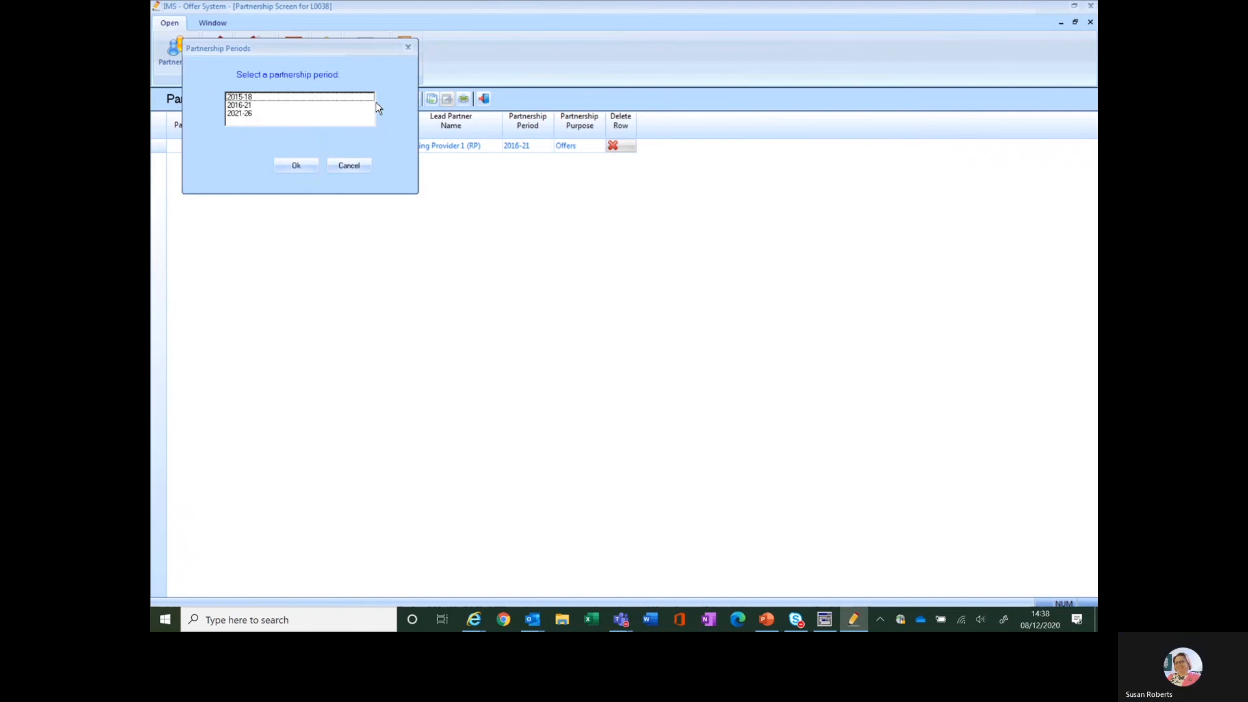
{"action": "left_click", "coordinate": [242, 115]}
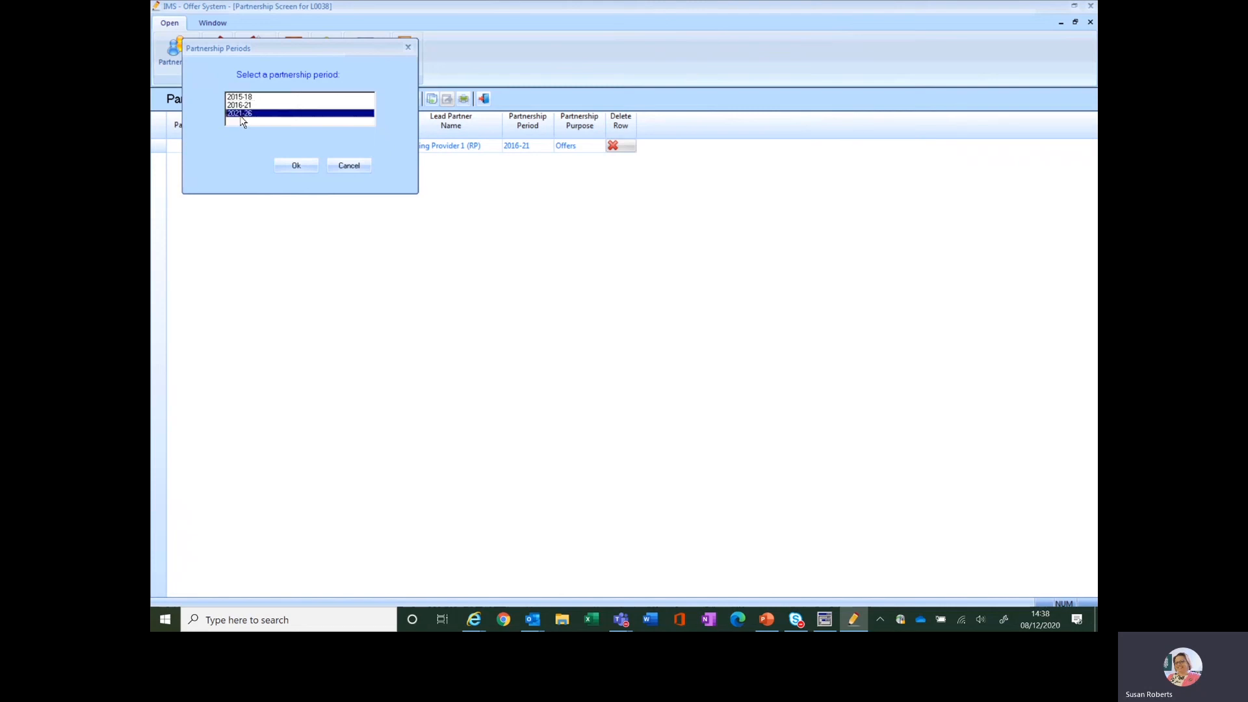
{"action": "left_click", "coordinate": [296, 166]}
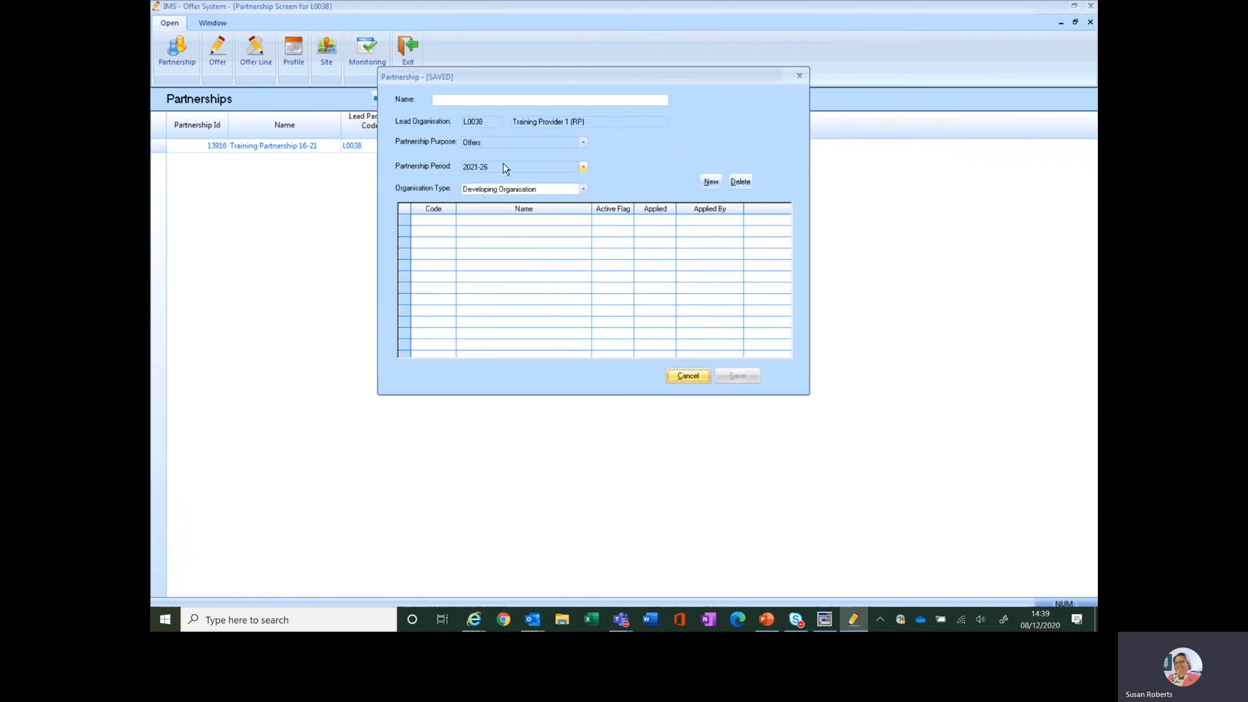
{"action": "left_click", "coordinate": [459, 99]}
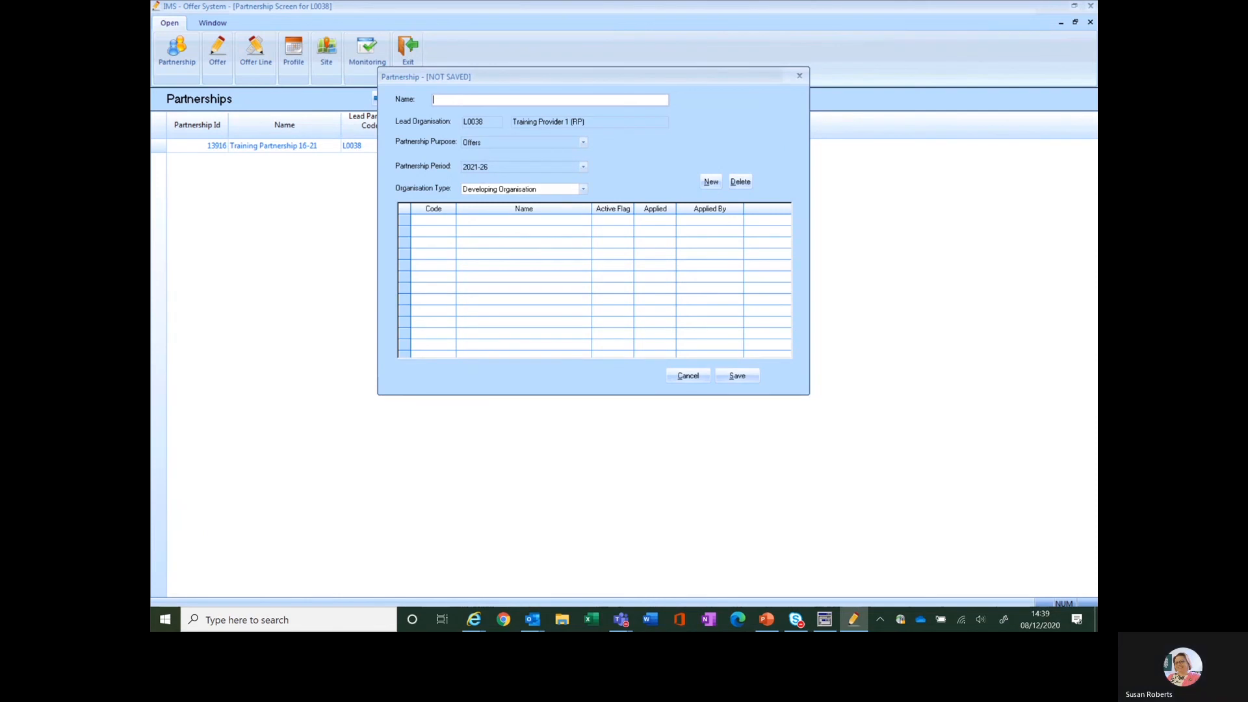
{"action": "type", "text": "Trainin"}
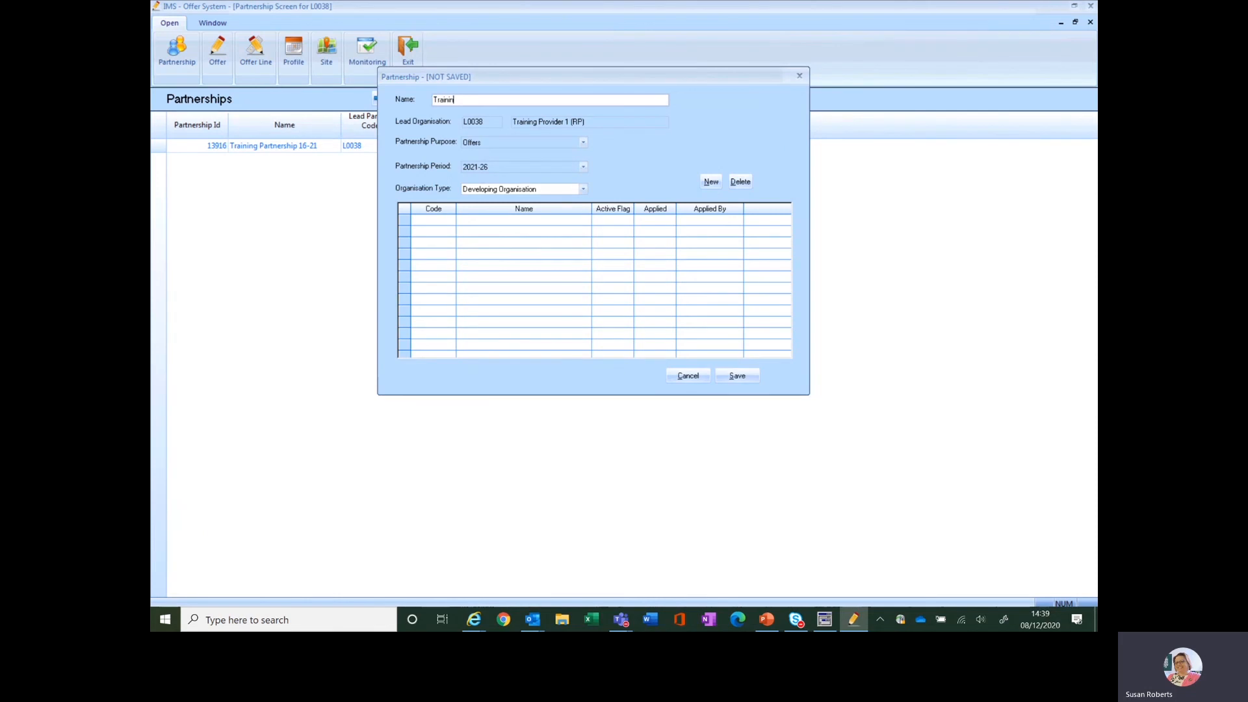
{"action": "type", "text": "g Partnership"}
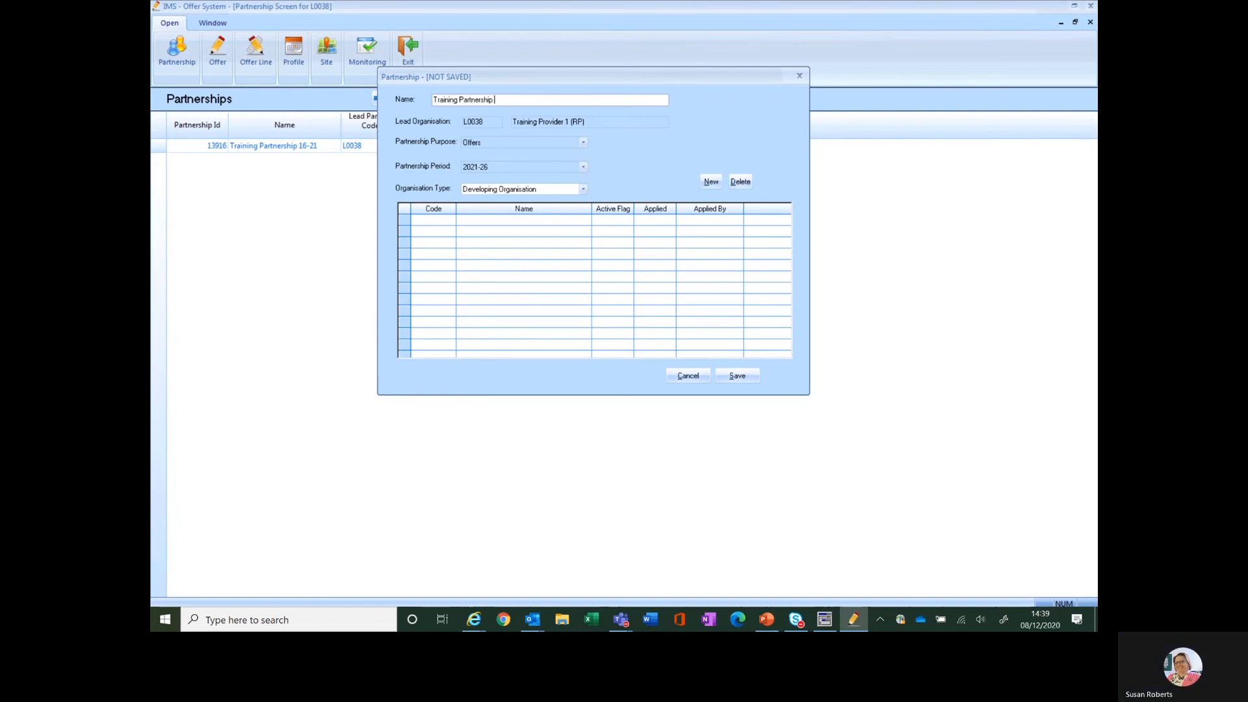
{"action": "type", "text": "21"}
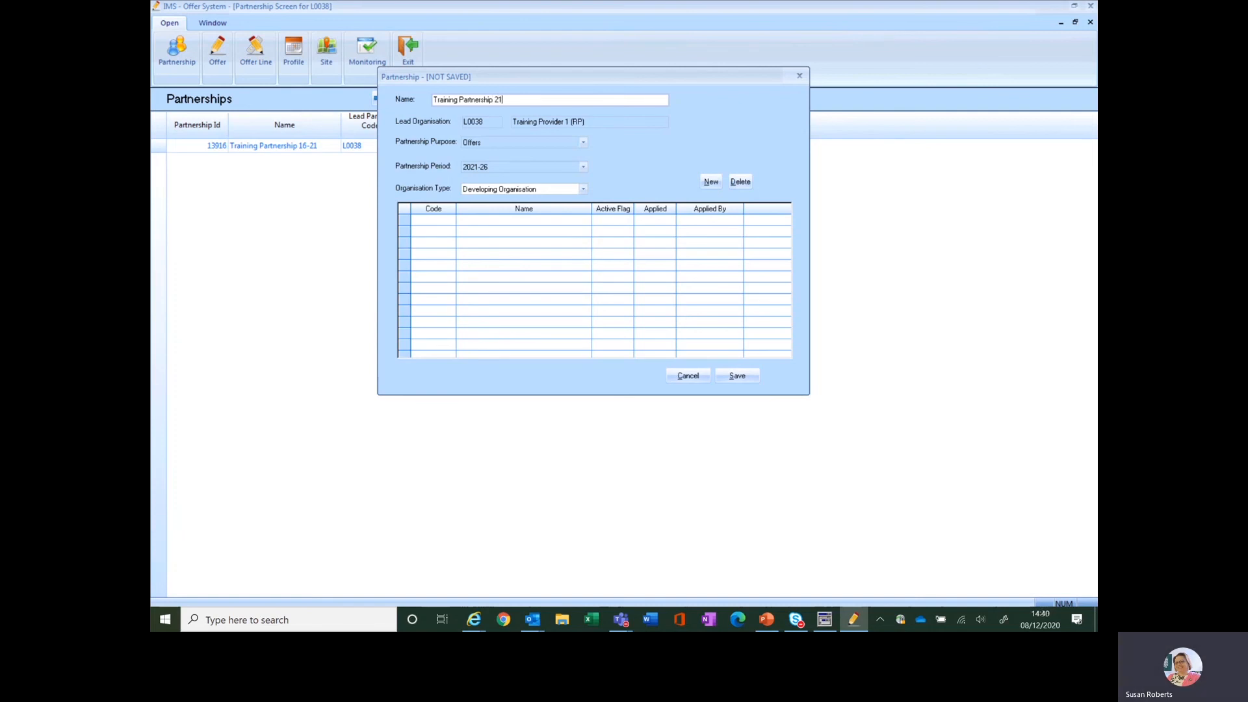
{"action": "type", "text": "-26"}
{"action": "left_click", "coordinate": [738, 377]}
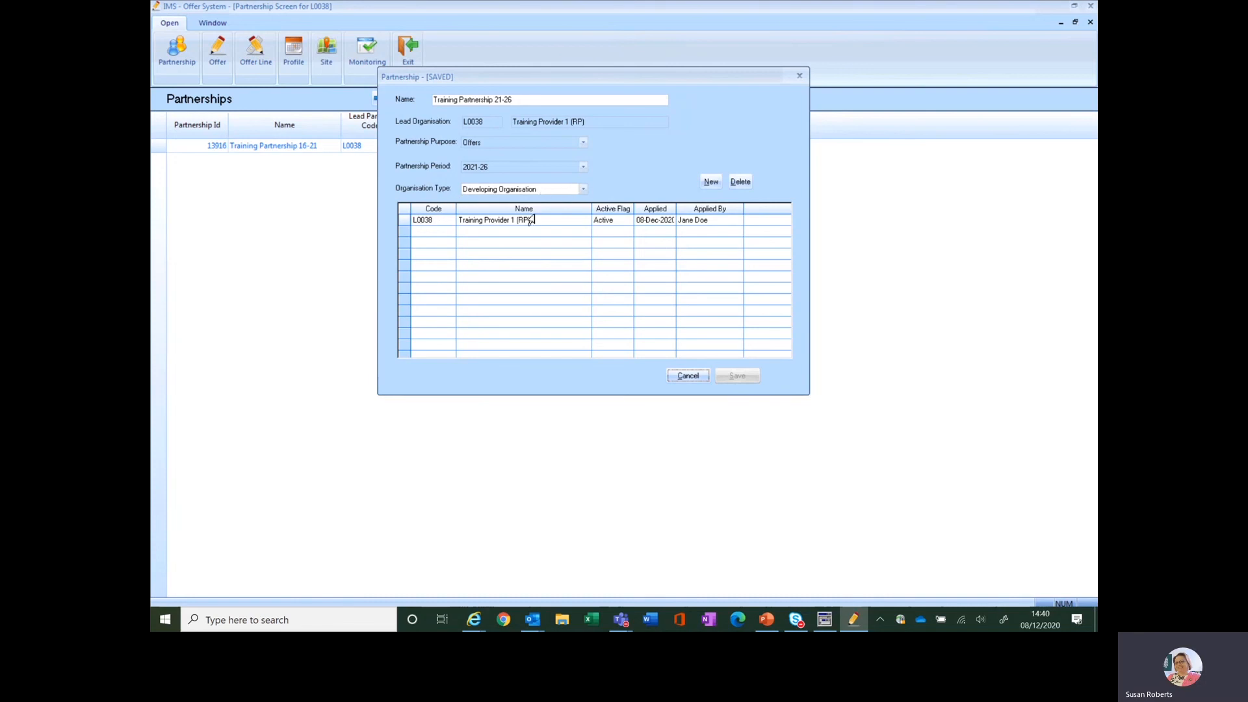
View the partnership's entries for Owning Organisation and Owners of Land During Development, and return to Developing Organisation
{"action": "left_click", "coordinate": [583, 189]}
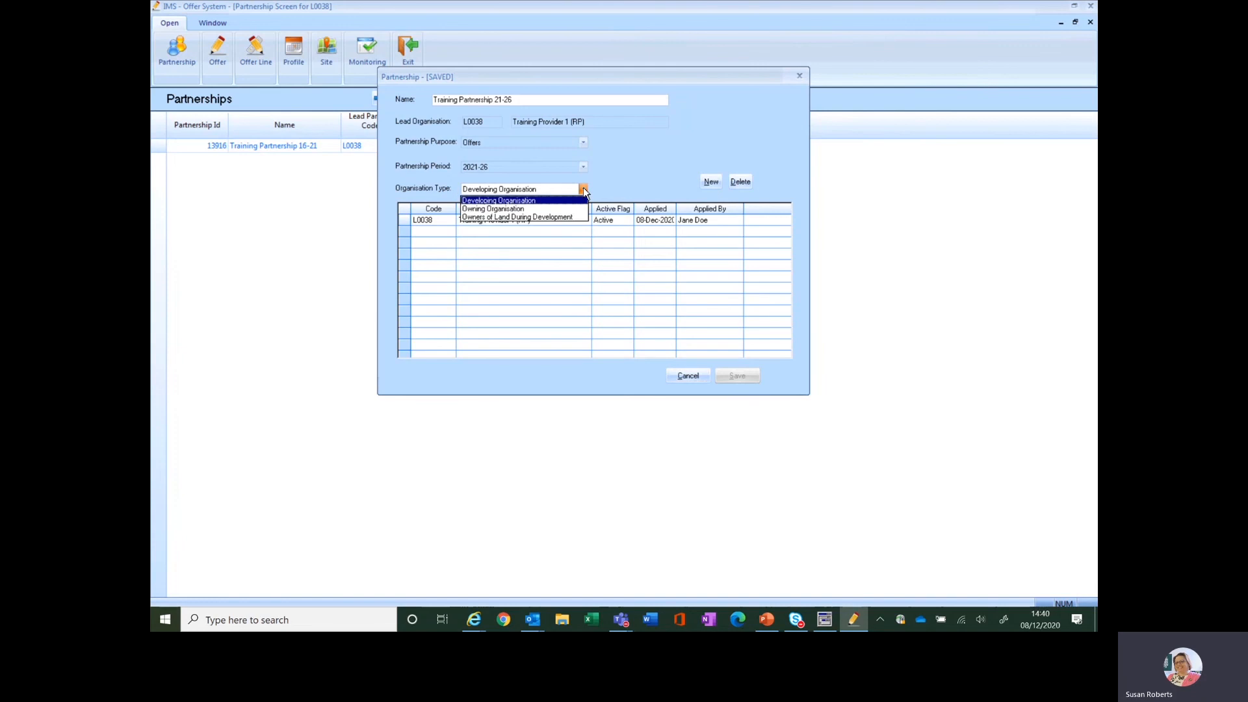
{"action": "left_click", "coordinate": [514, 209]}
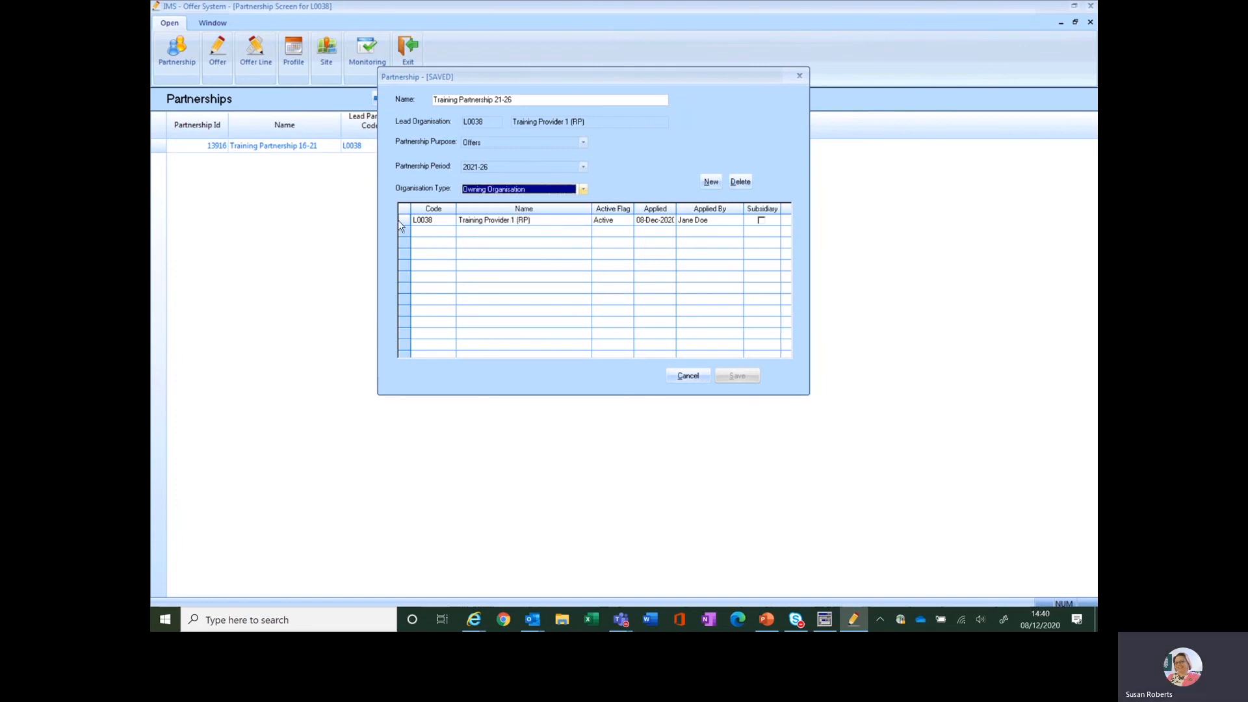
{"action": "left_click", "coordinate": [583, 190]}
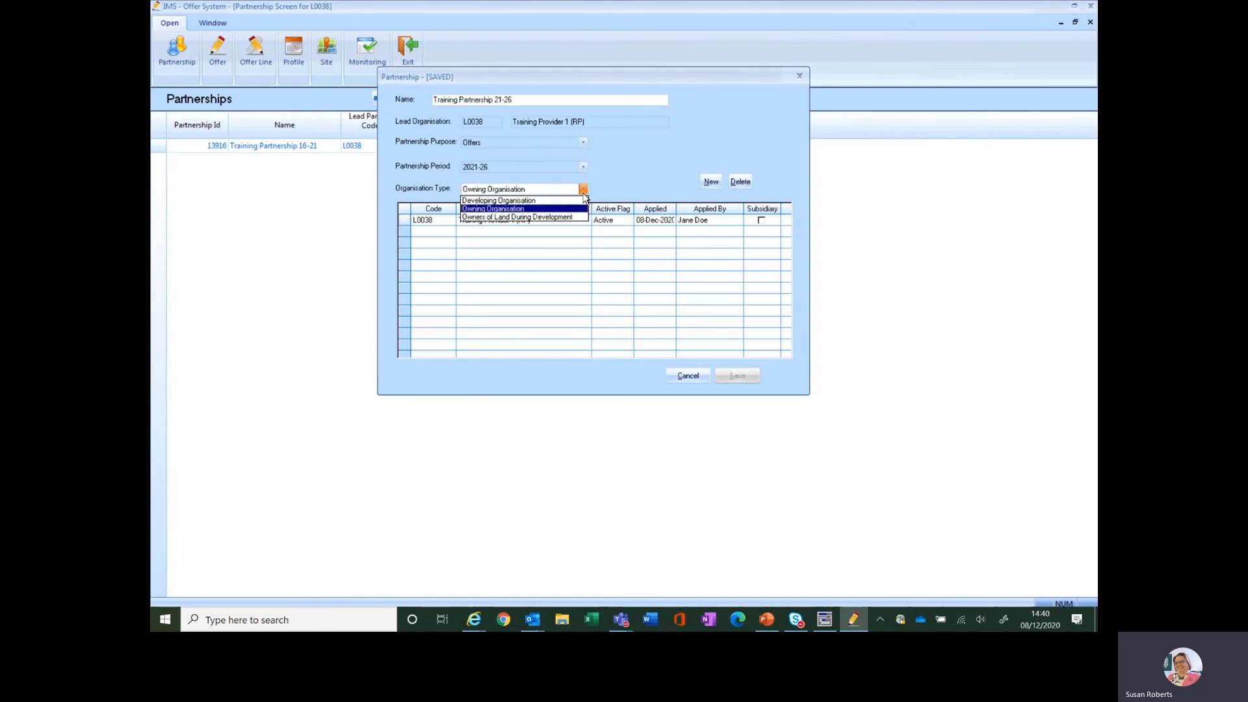
{"action": "left_click", "coordinate": [538, 219]}
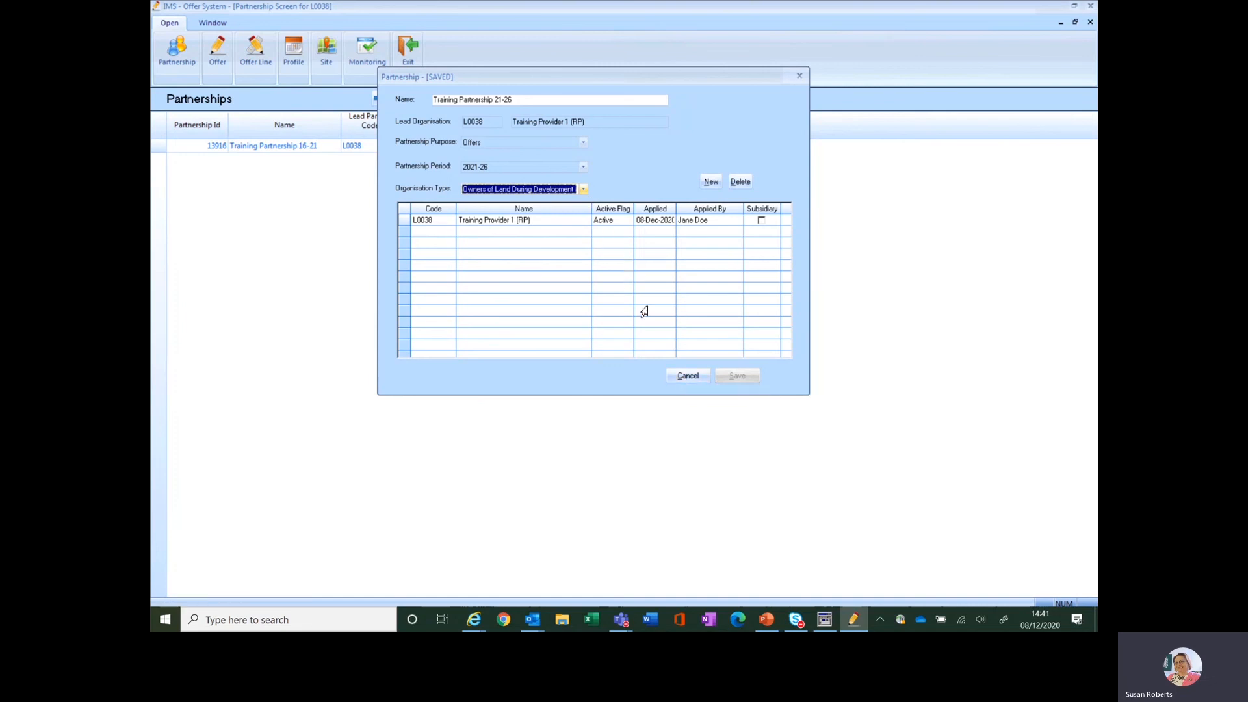
{"action": "left_click", "coordinate": [583, 190]}
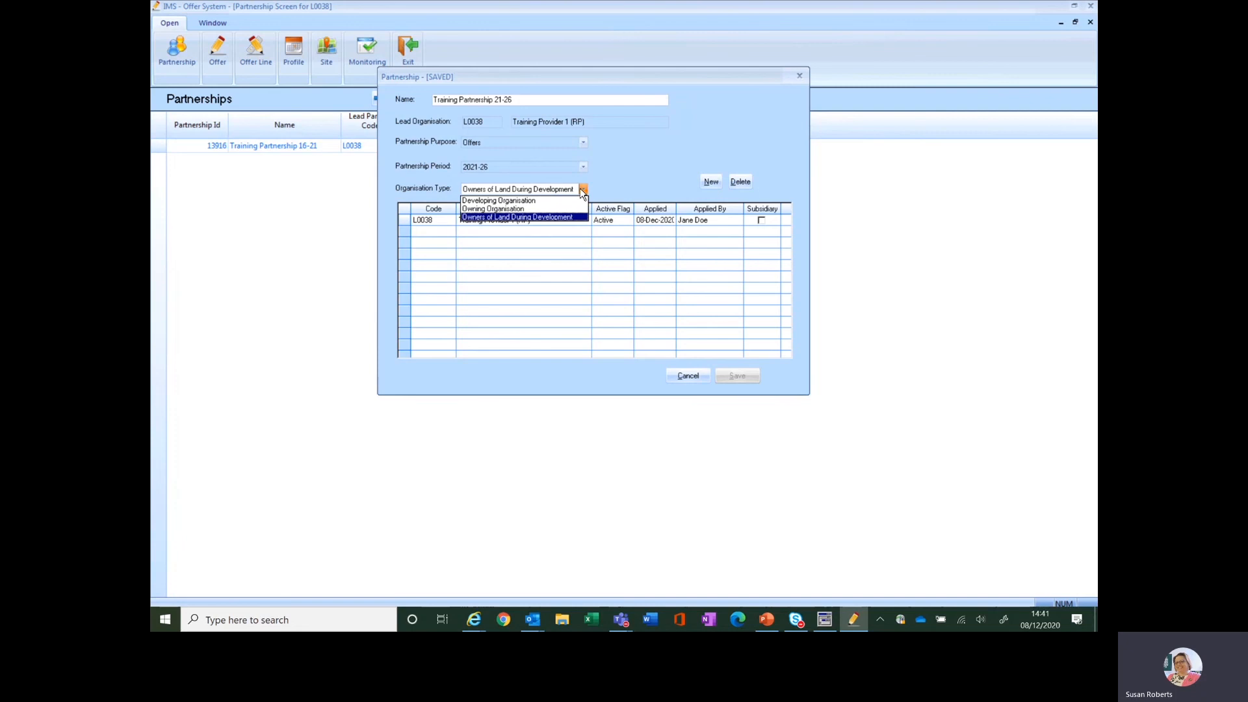
{"action": "left_click", "coordinate": [550, 203]}
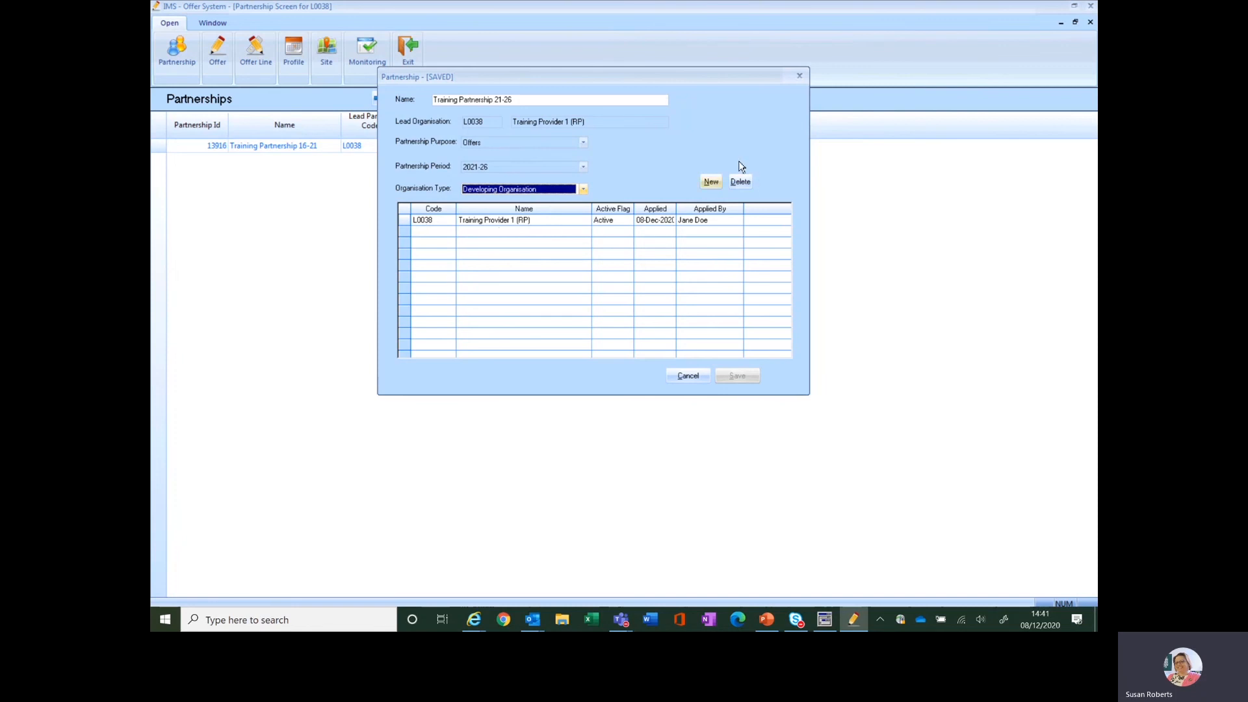
Add a developing organisation to the partnership using the code NP2100
{"action": "left_click", "coordinate": [710, 183]}
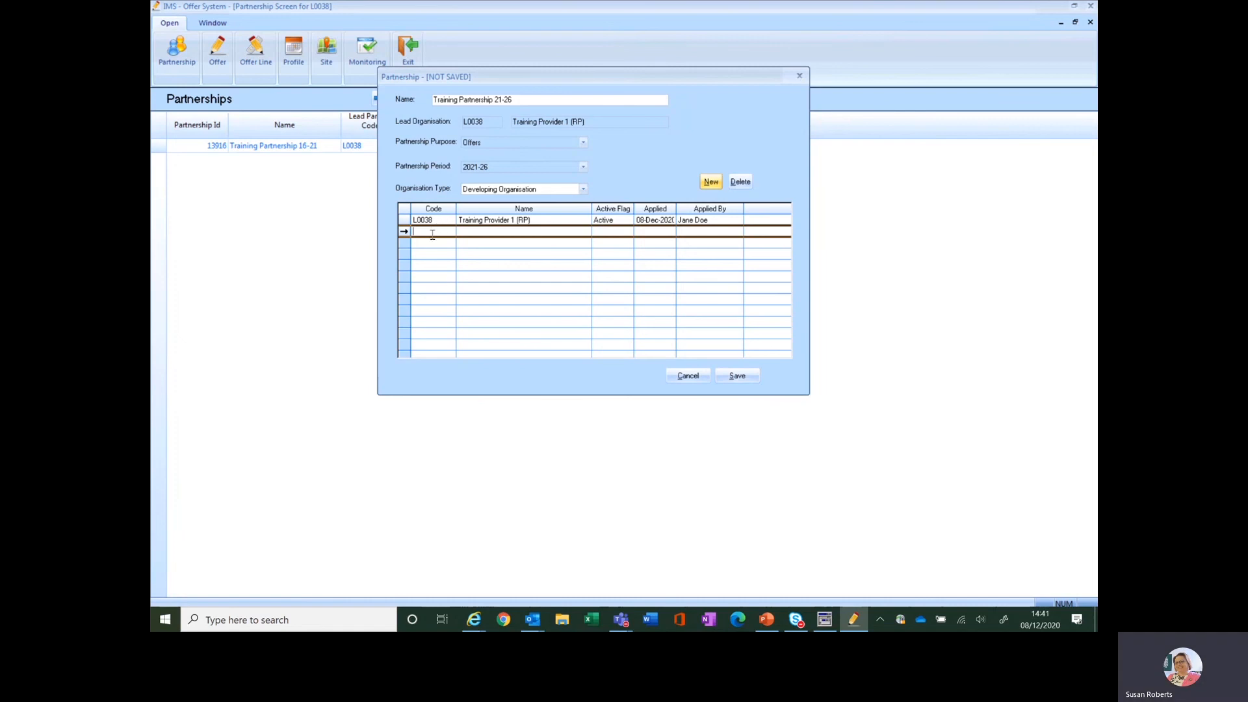
{"action": "type", "text": "NP21"}
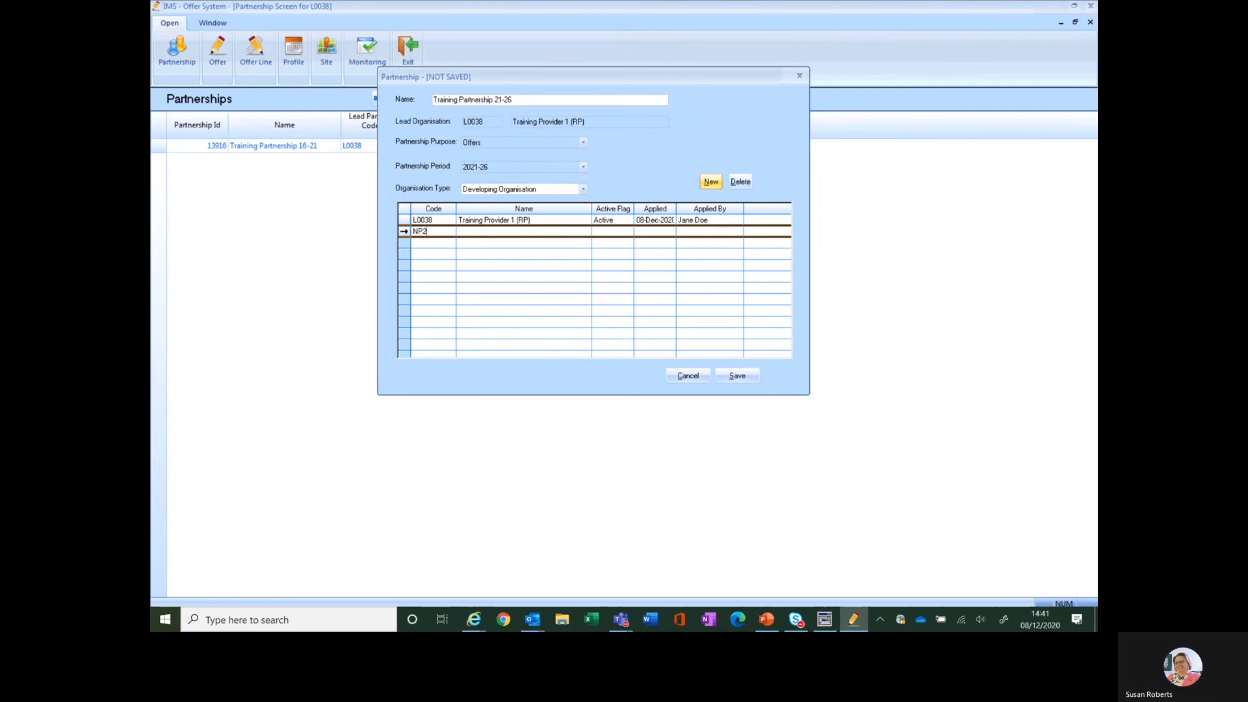
{"action": "type", "text": "00"}
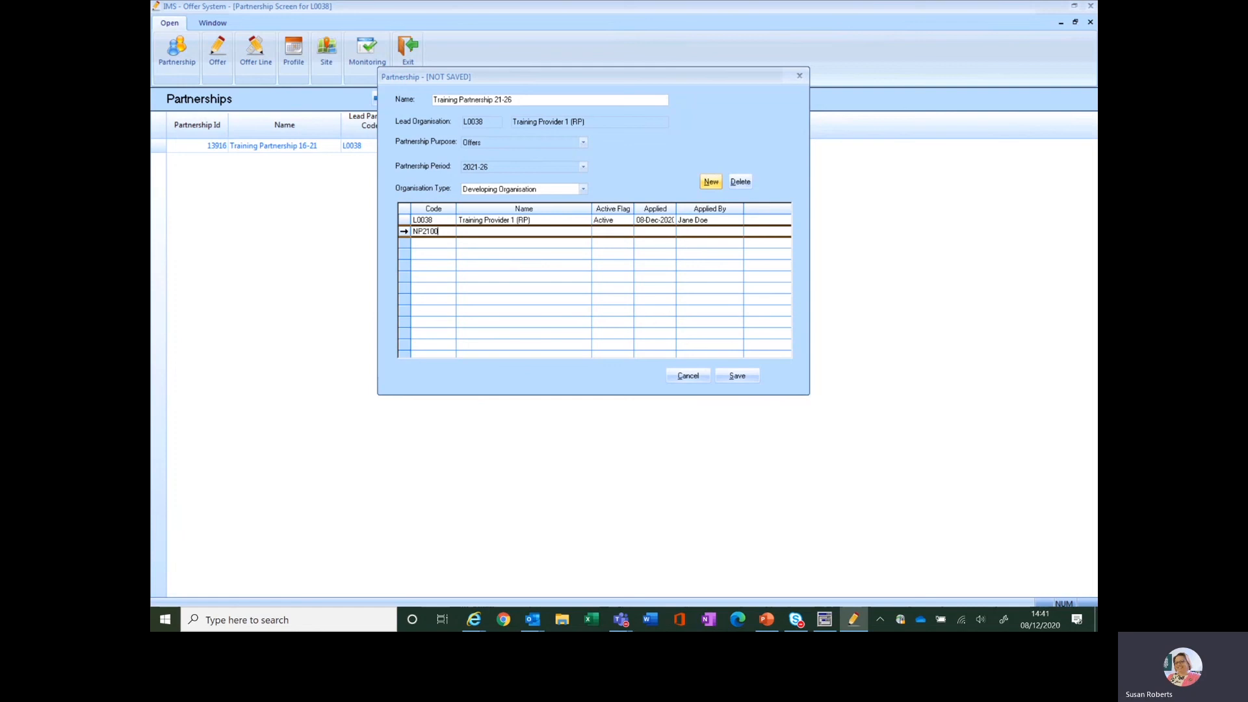
{"action": "key", "text": "Tab"}
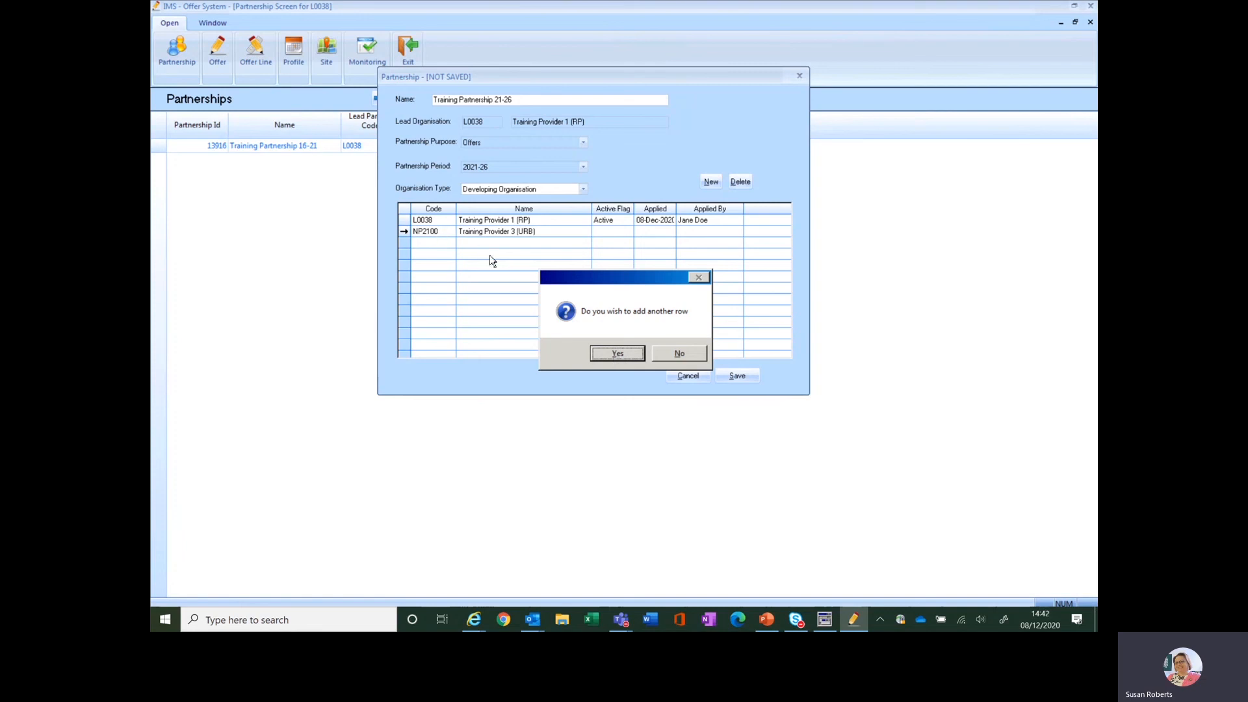
Add another developing organisation by searching for the name Training and selecting Training Provider 2 (RP), code L0047
{"action": "left_click", "coordinate": [614, 355]}
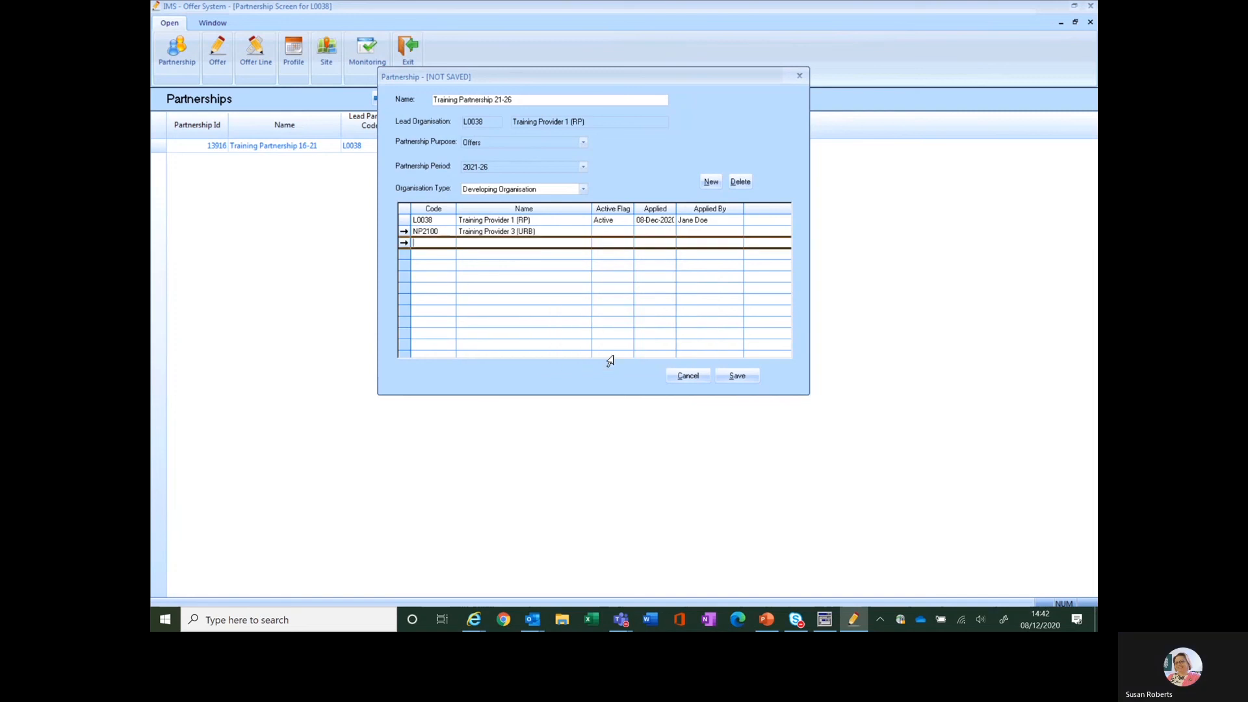
{"action": "double_click", "coordinate": [434, 243]}
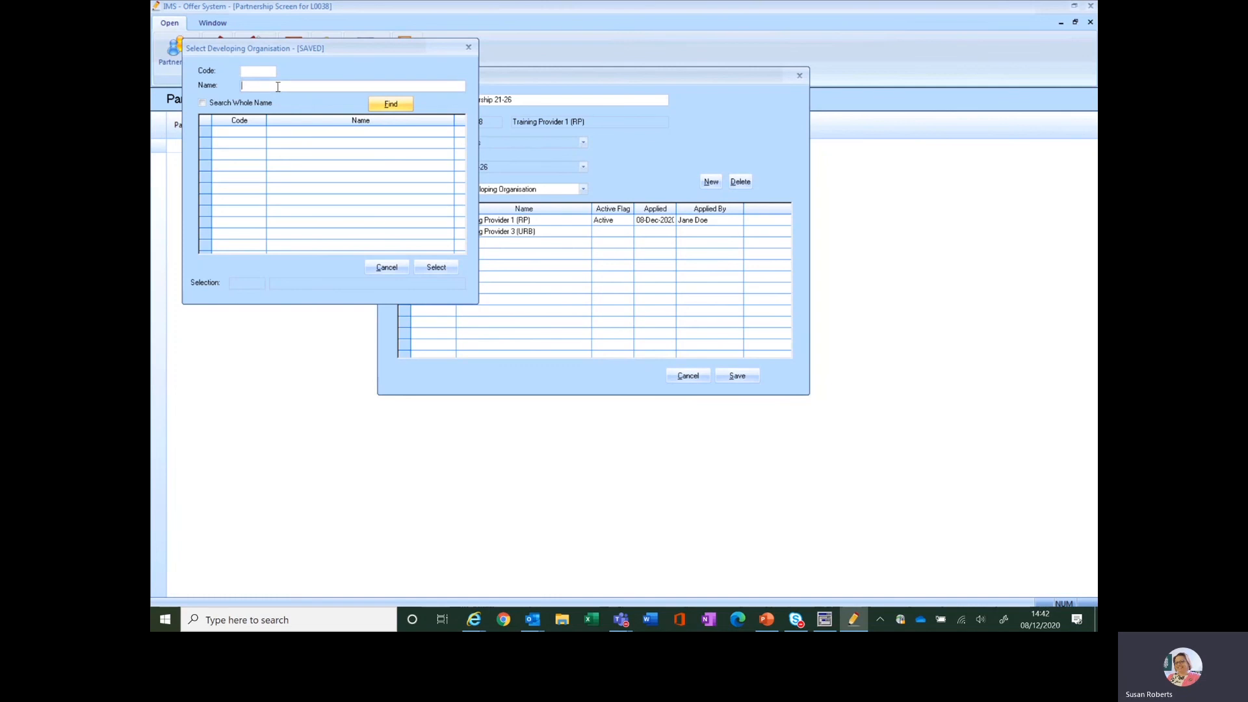
{"action": "type", "text": "Training"}
{"action": "left_click", "coordinate": [388, 104]}
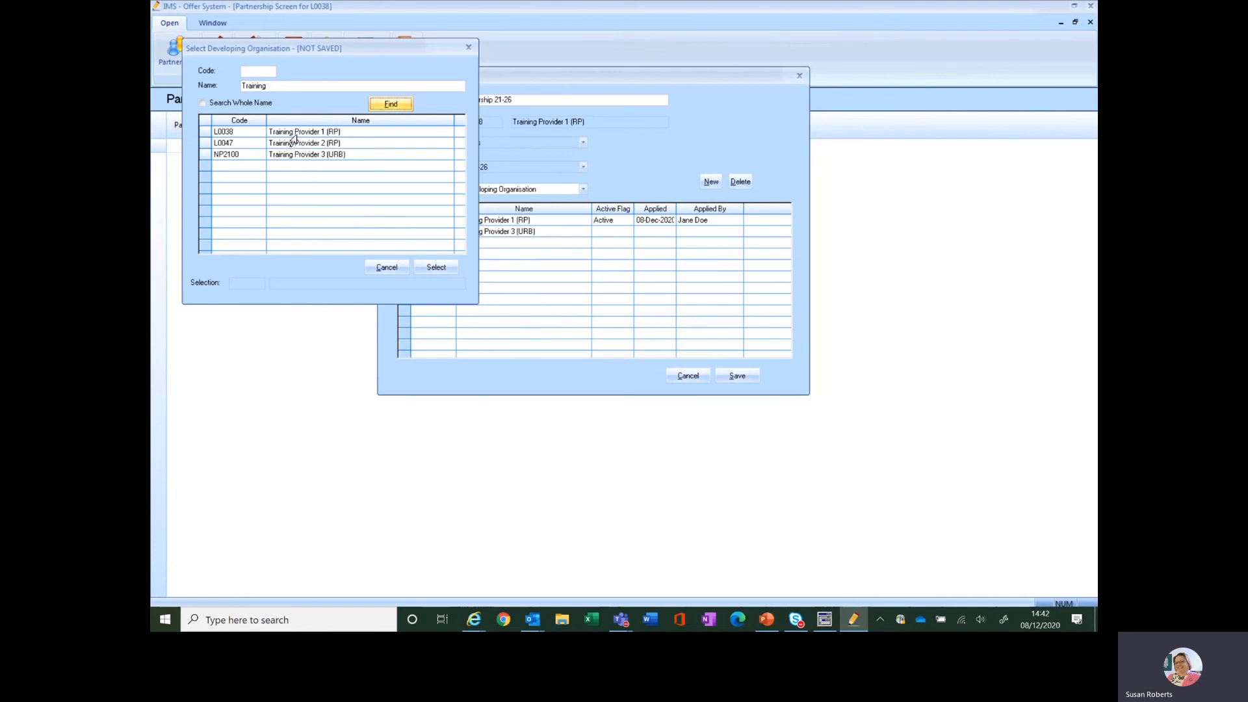
{"action": "left_click", "coordinate": [204, 144]}
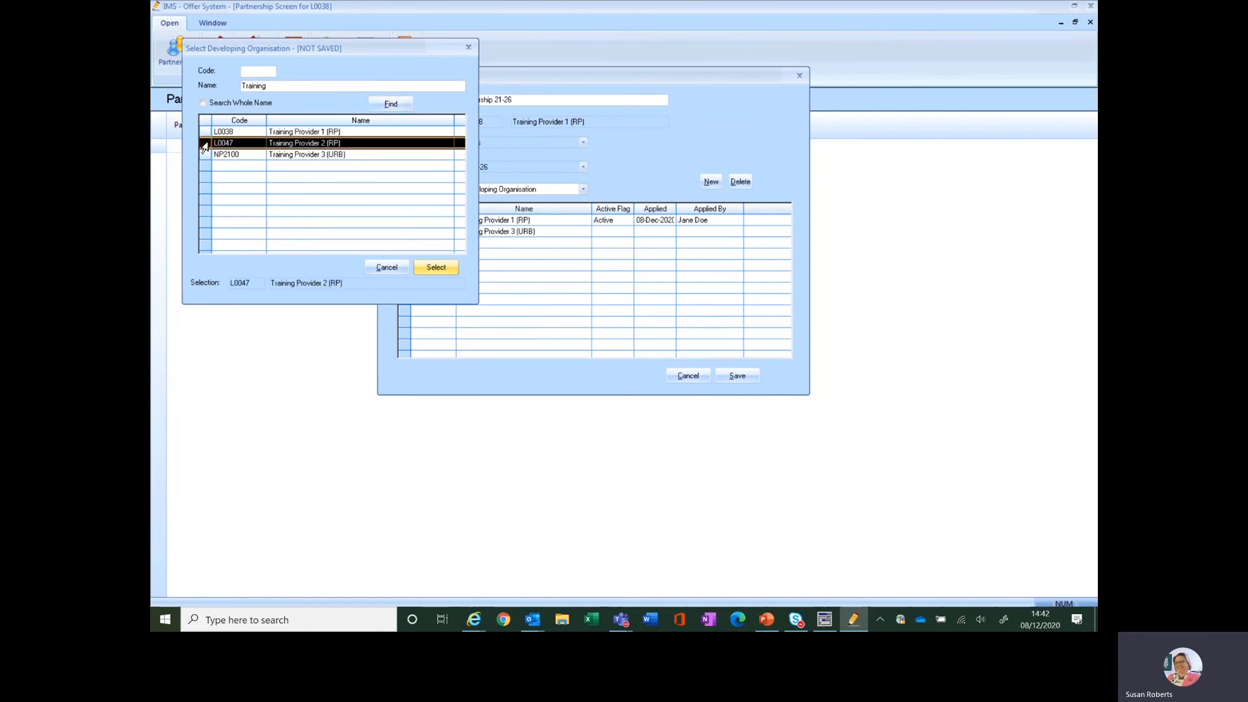
{"action": "left_click", "coordinate": [437, 268]}
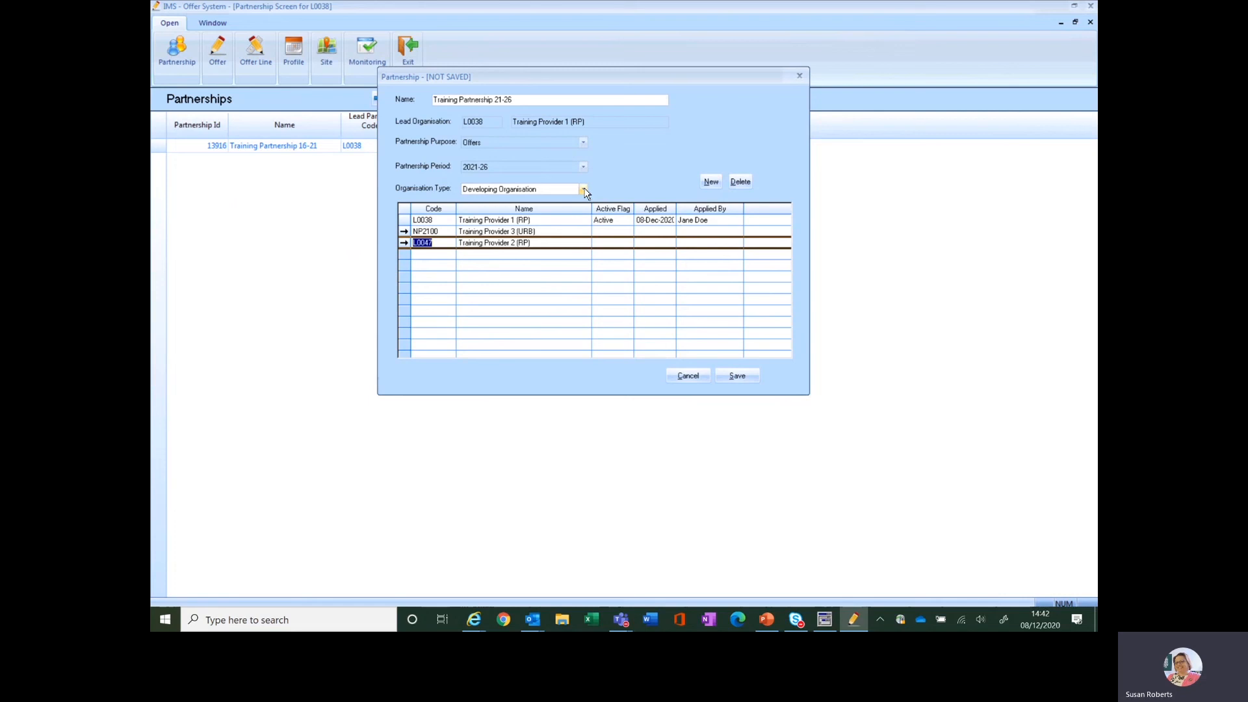
Check which owning organisations the partnership lists and switch back to its developing organisations
{"action": "left_click", "coordinate": [584, 189]}
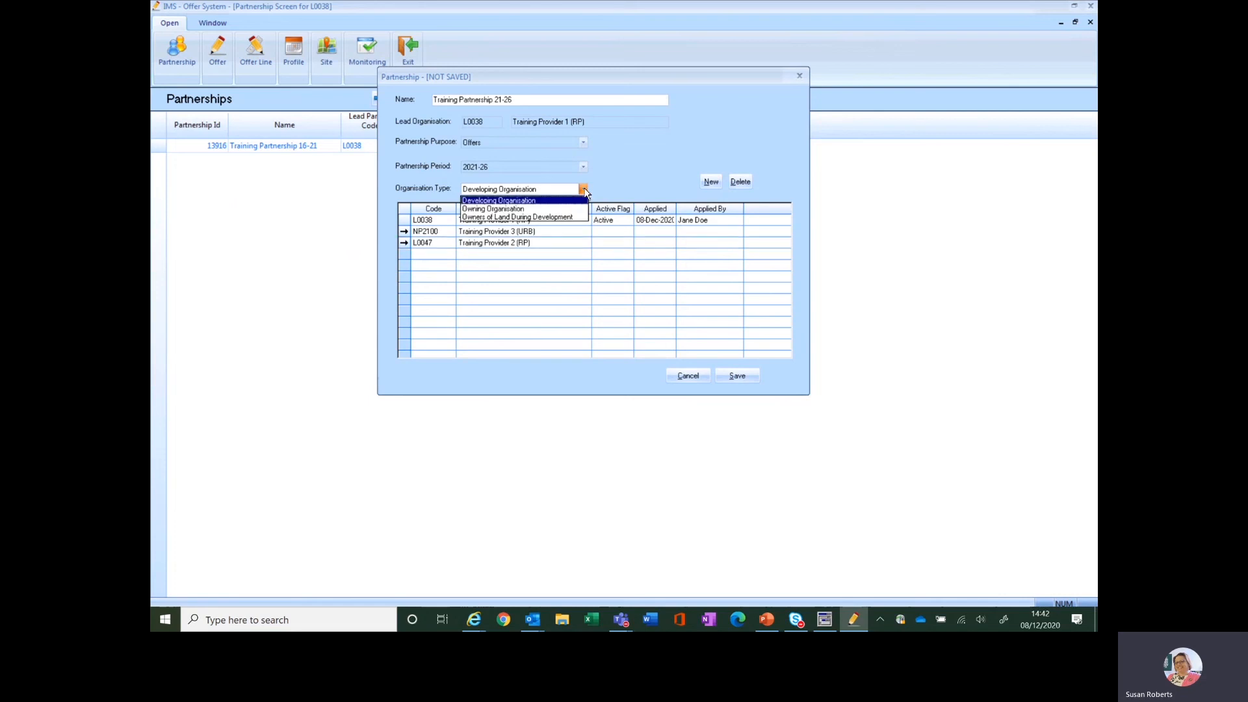
{"action": "left_click", "coordinate": [539, 210]}
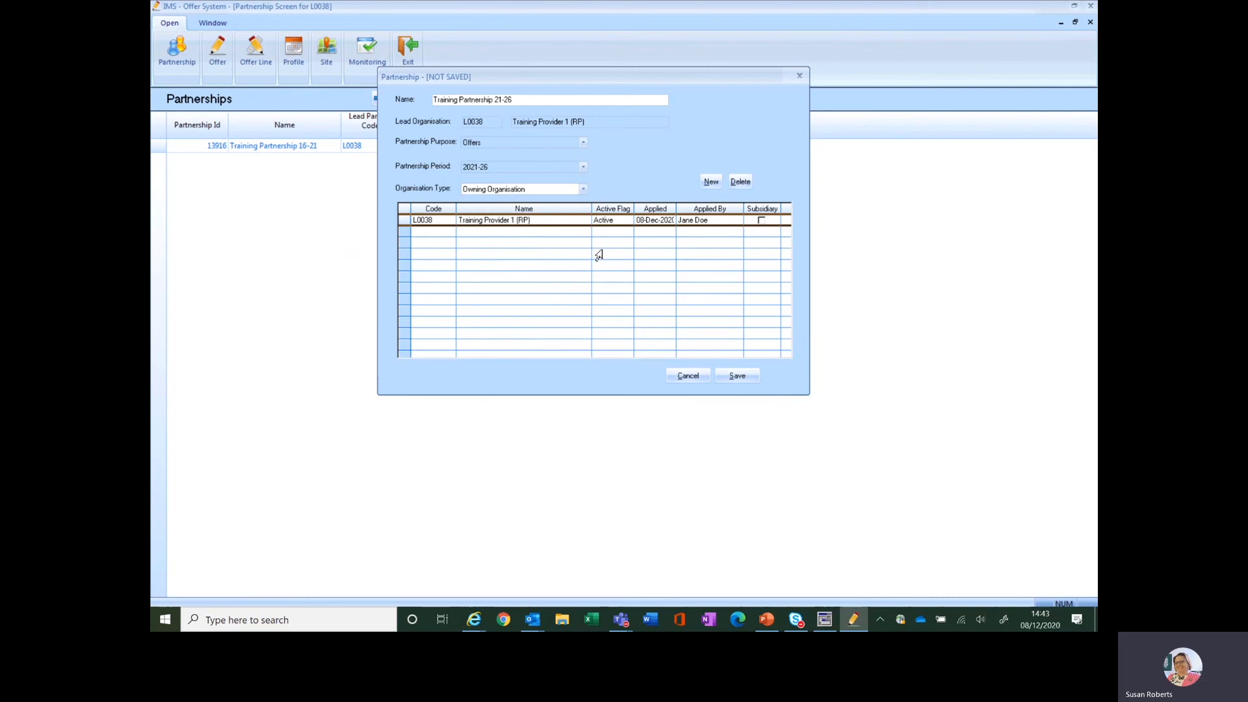
{"action": "left_click", "coordinate": [583, 194]}
{"action": "left_click", "coordinate": [532, 201]}
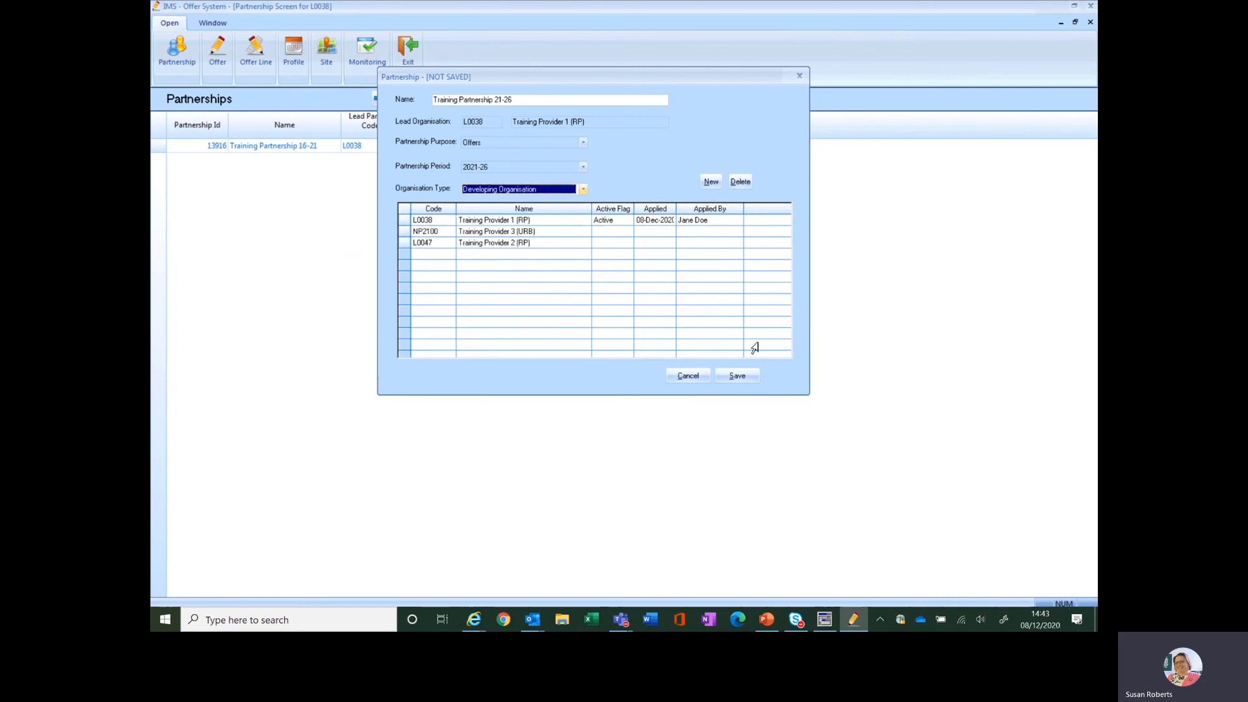
Save the partnership's added organisations and close both the partnership record and the Partnerships screen
{"action": "left_click", "coordinate": [737, 377]}
{"action": "left_click", "coordinate": [738, 377]}
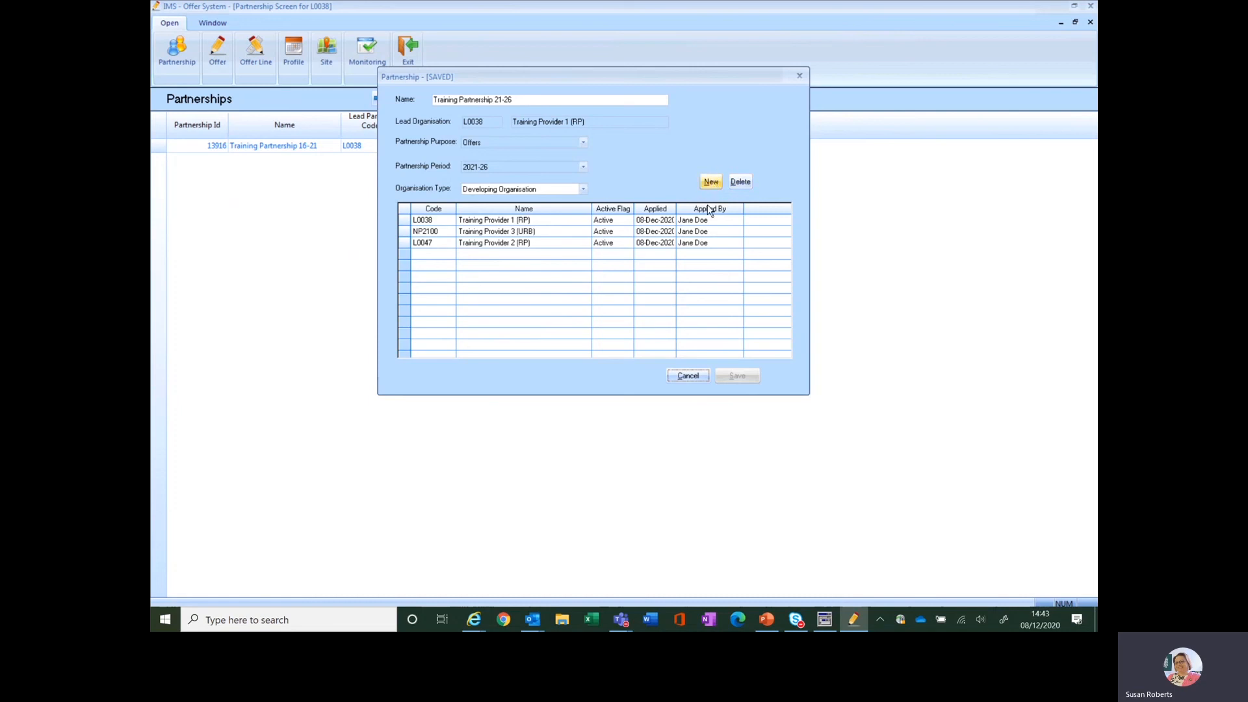
{"action": "left_click", "coordinate": [693, 376]}
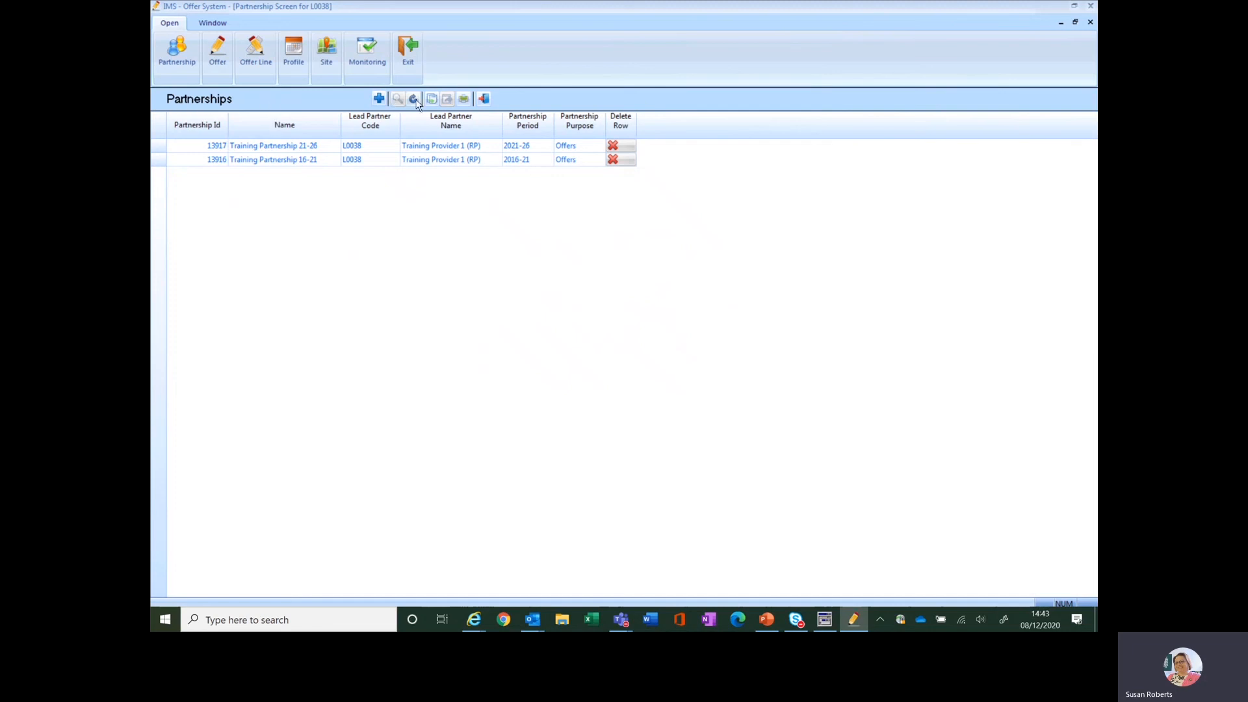
{"action": "left_click", "coordinate": [484, 99]}
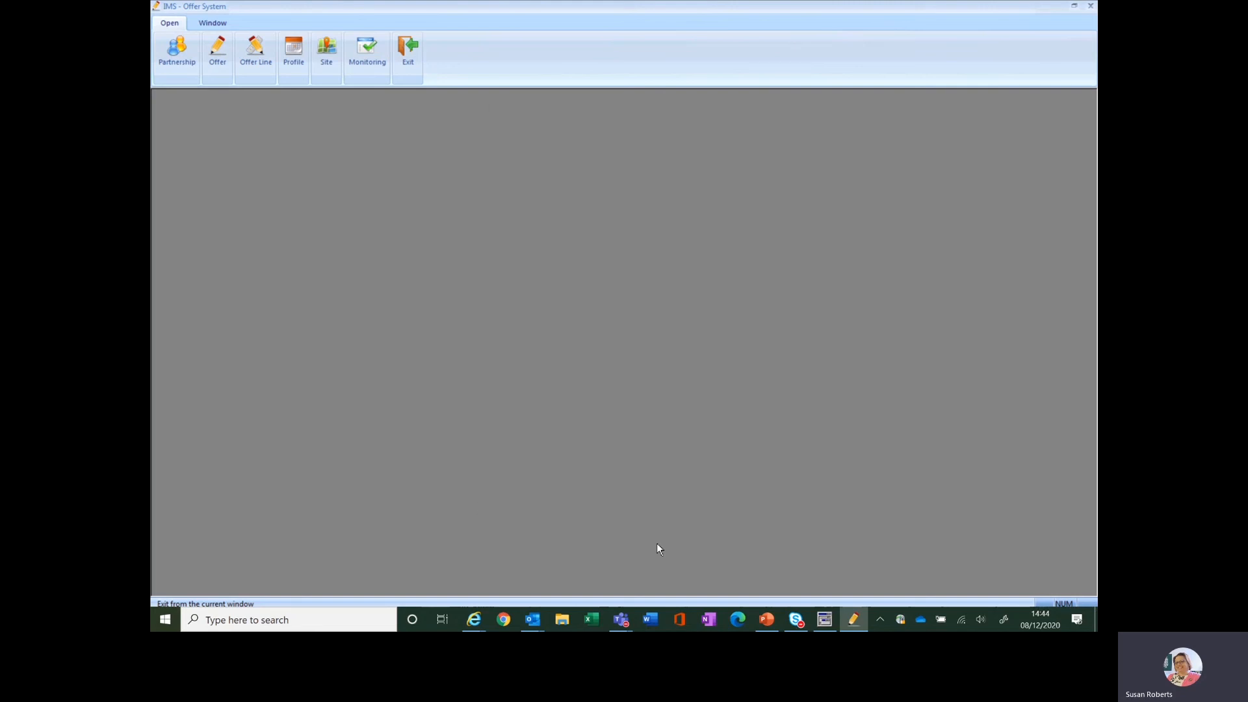
{"action": "left_click", "coordinate": [767, 617]}
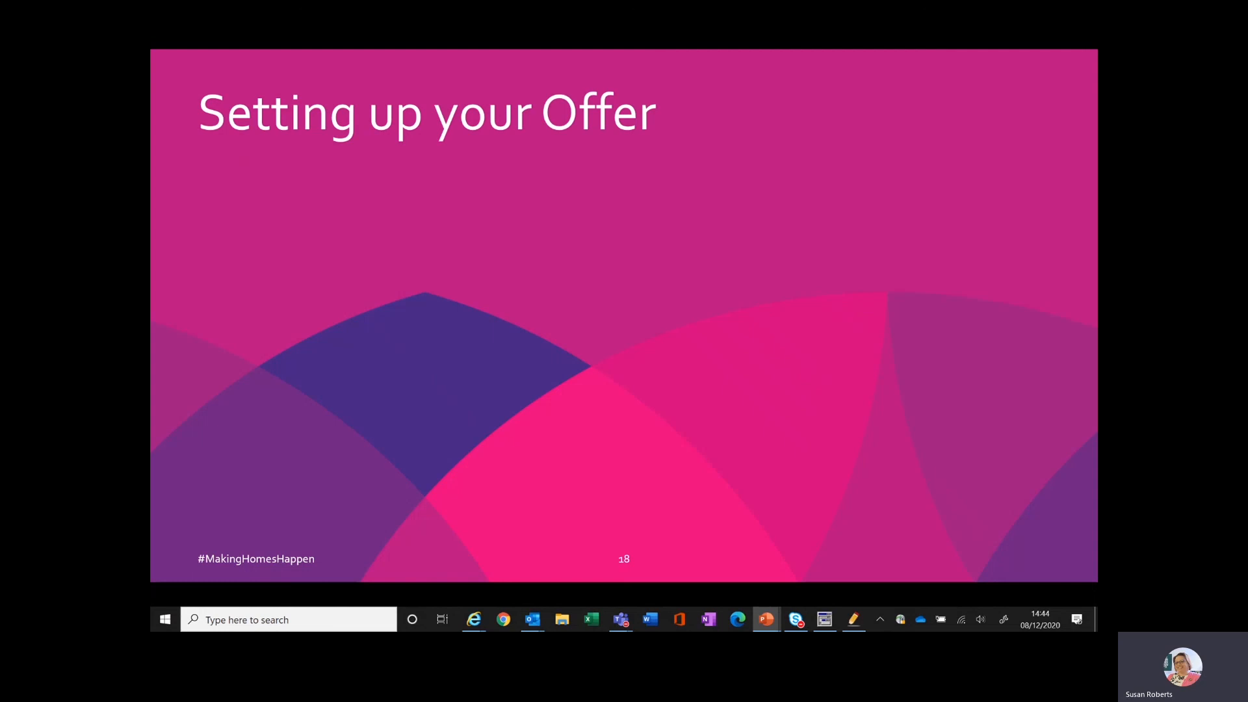
{"action": "key", "text": "alt+Tab"}
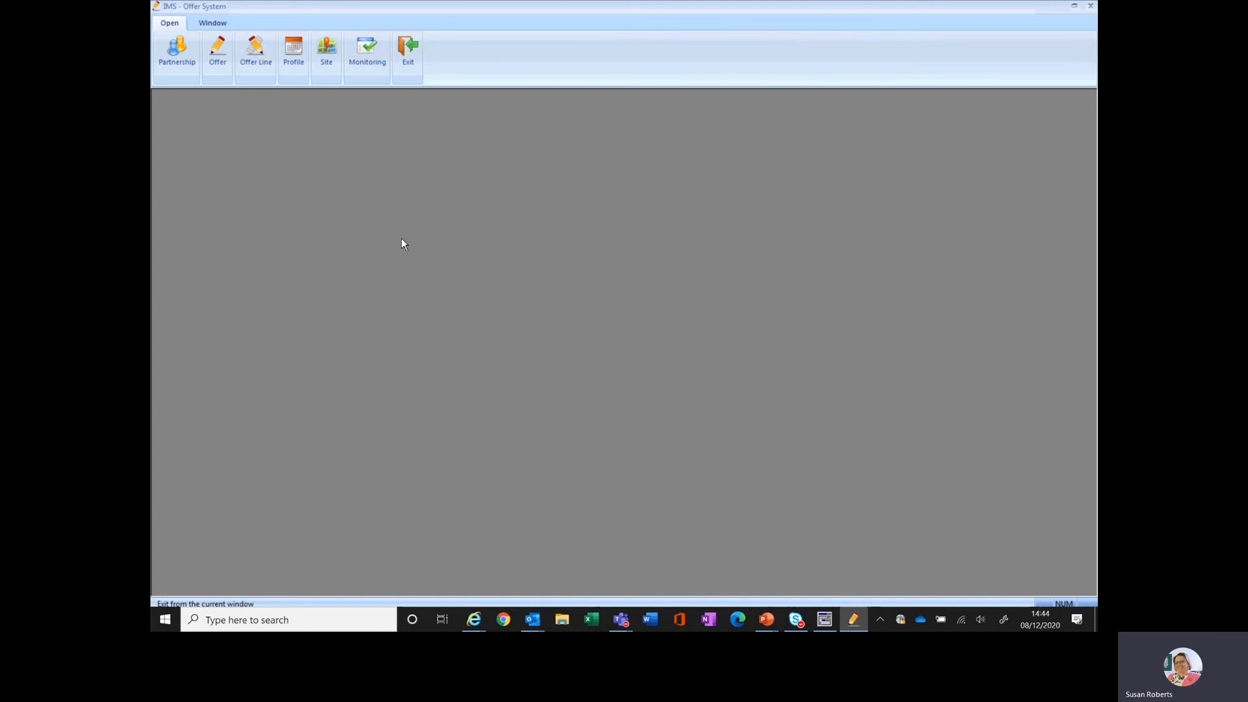
List the provider's offers without filter restrictions and create a new offer under Training Partnership 21-26
{"action": "left_click", "coordinate": [221, 65]}
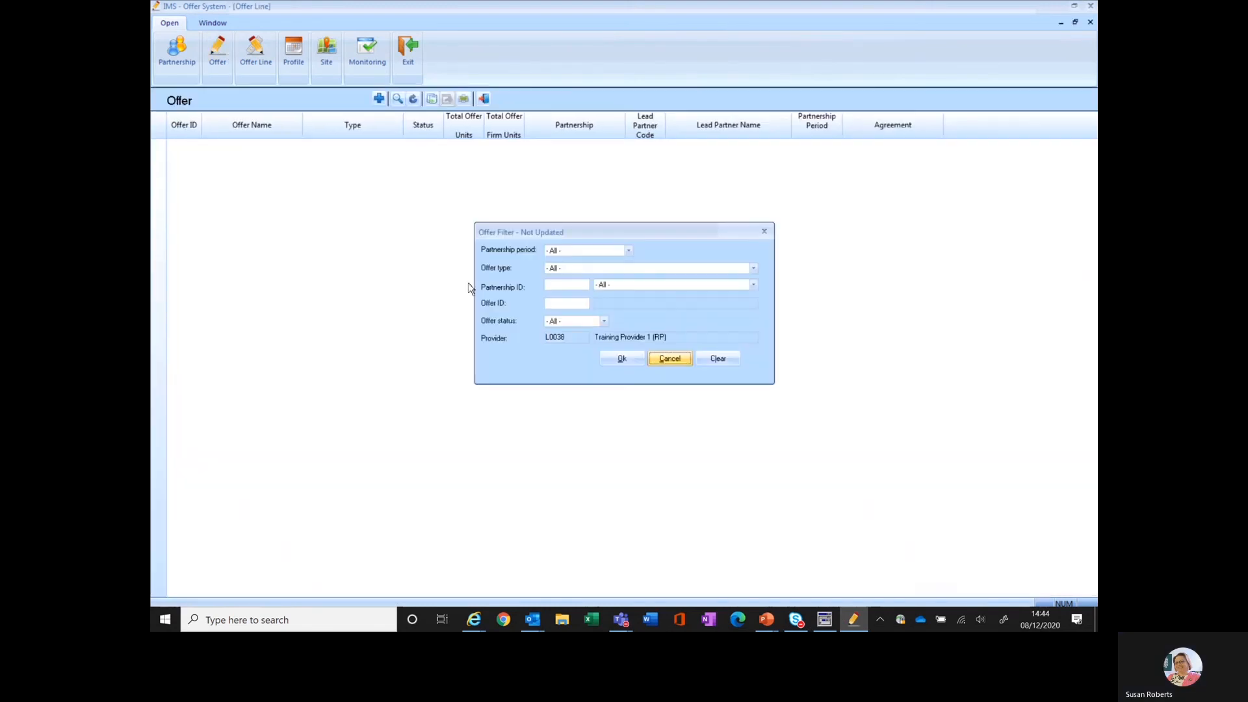
{"action": "left_click", "coordinate": [614, 360]}
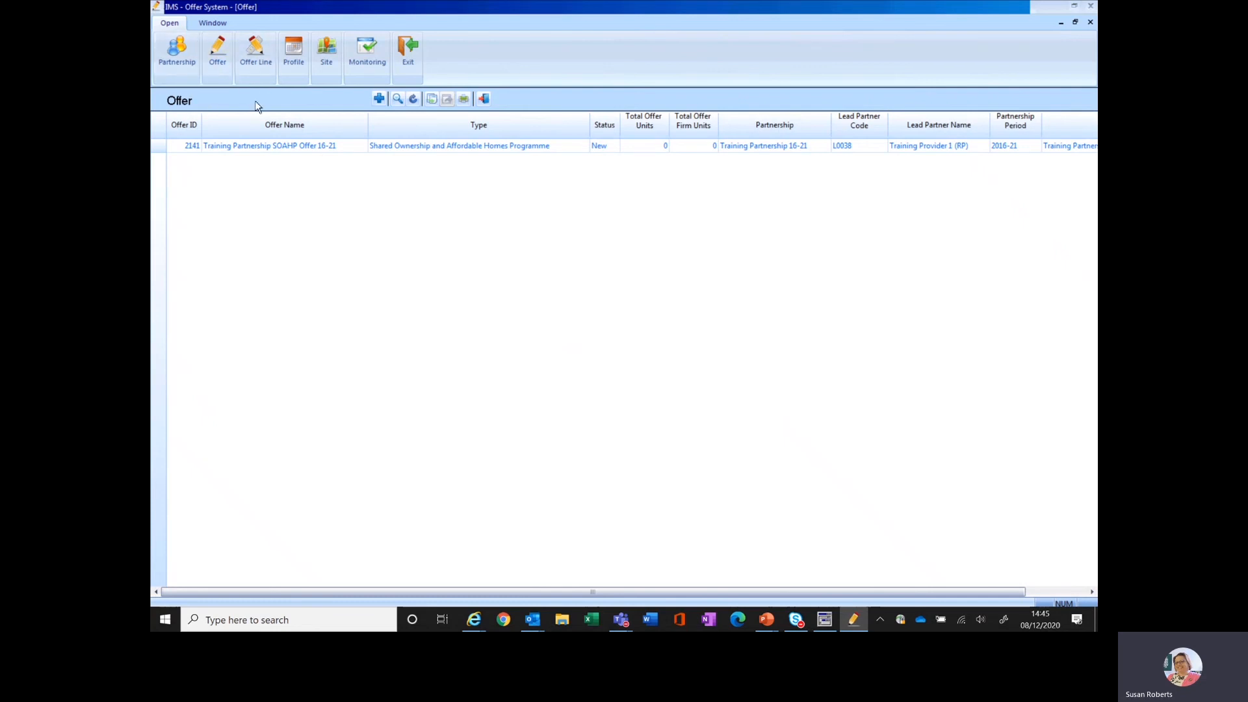
{"action": "left_click", "coordinate": [379, 98]}
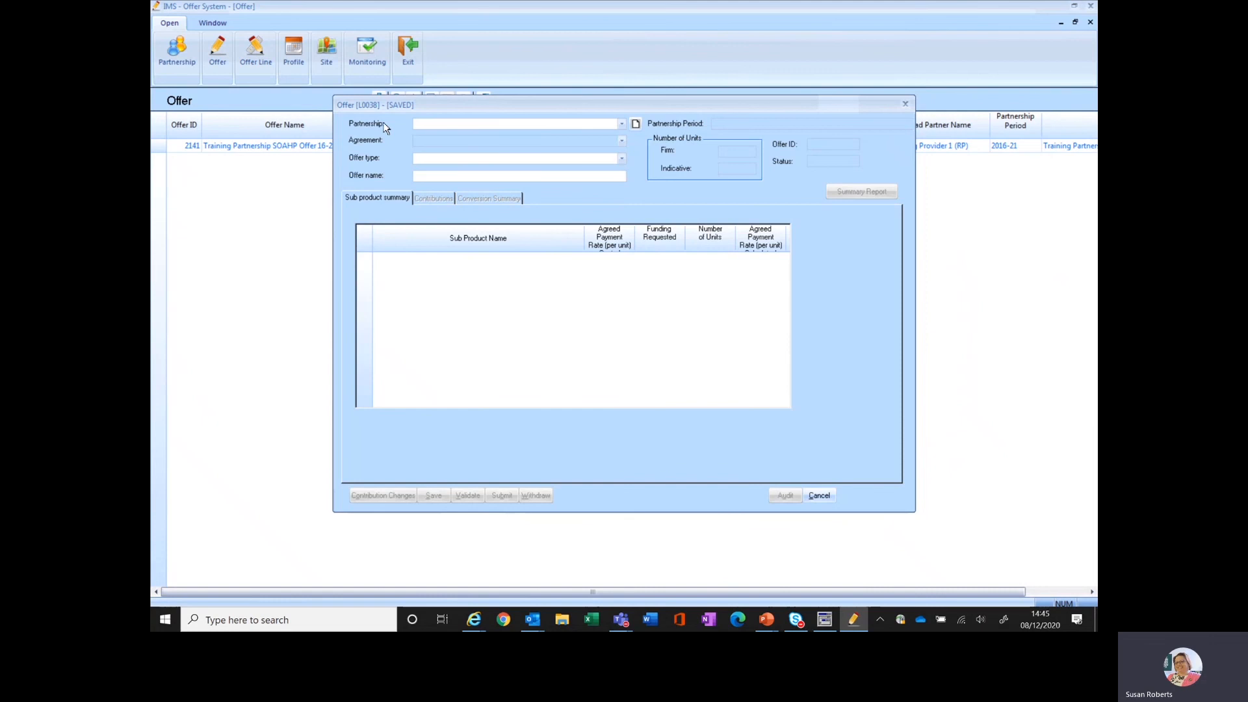
{"action": "left_click", "coordinate": [620, 125]}
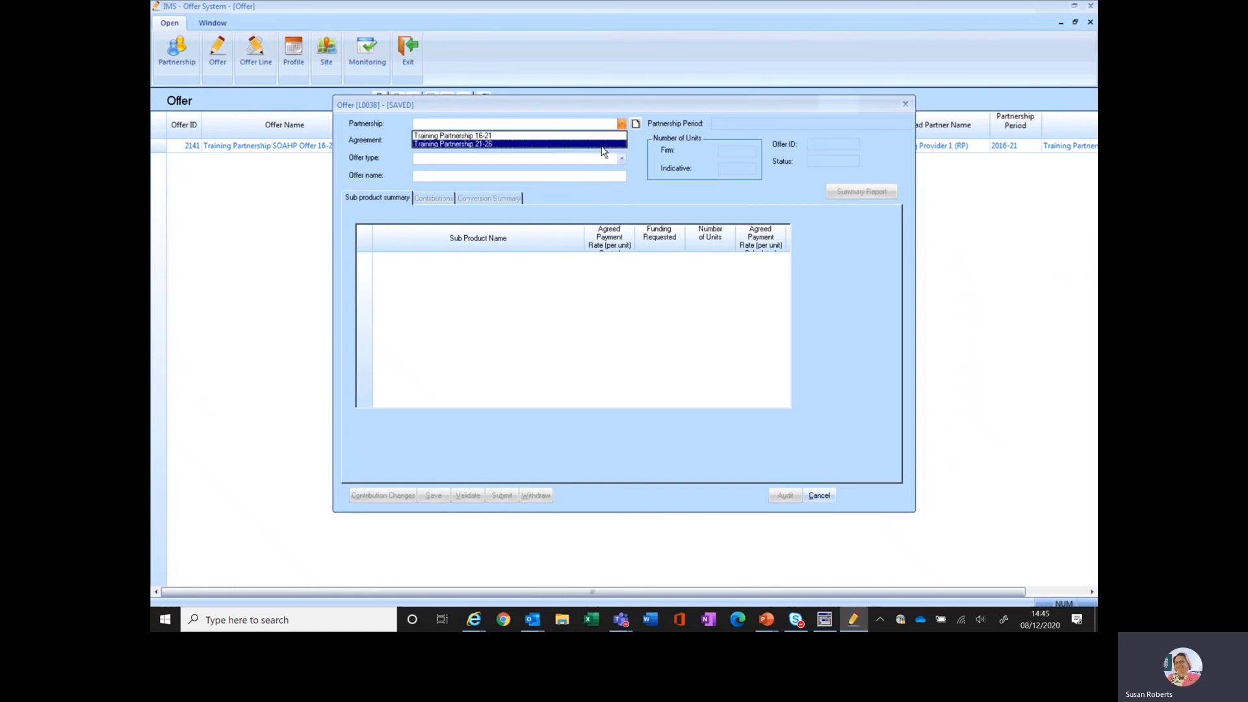
{"action": "left_click", "coordinate": [602, 145]}
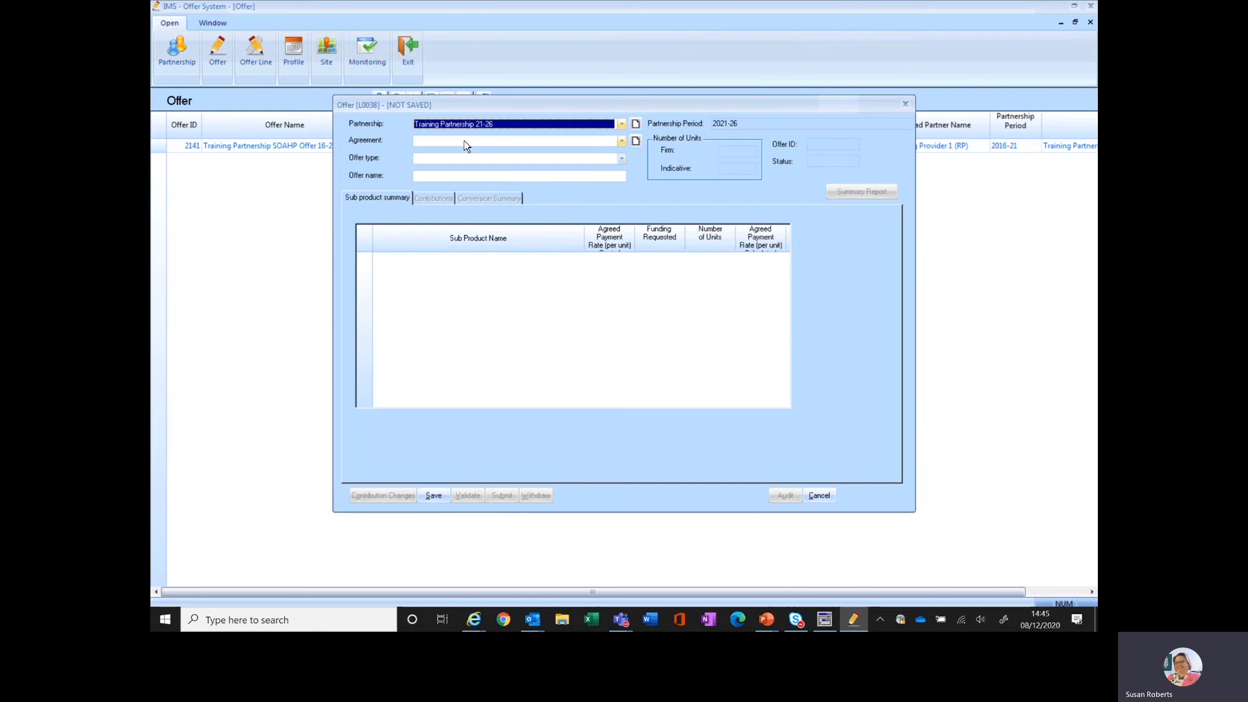
Create and save a new agreement named Training Agreement 21-26 for the offer, and return to the offer record
{"action": "left_click", "coordinate": [622, 141]}
{"action": "left_click", "coordinate": [622, 141]}
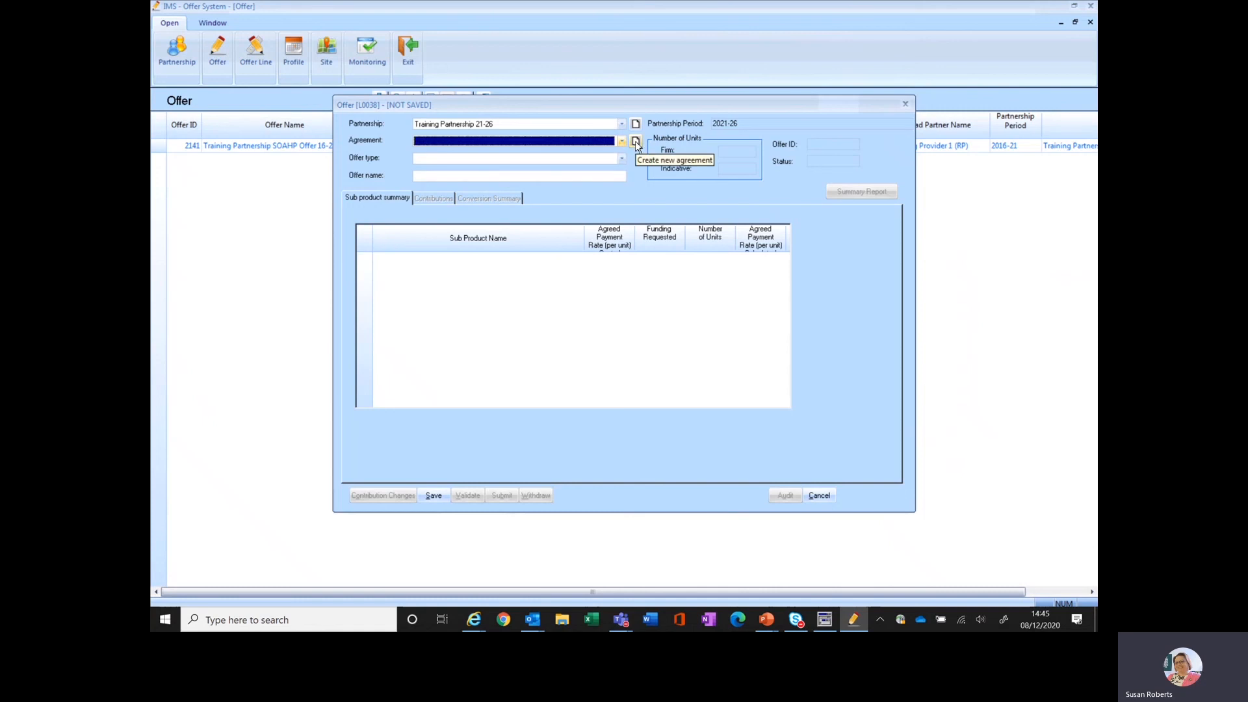
{"action": "left_click", "coordinate": [634, 141]}
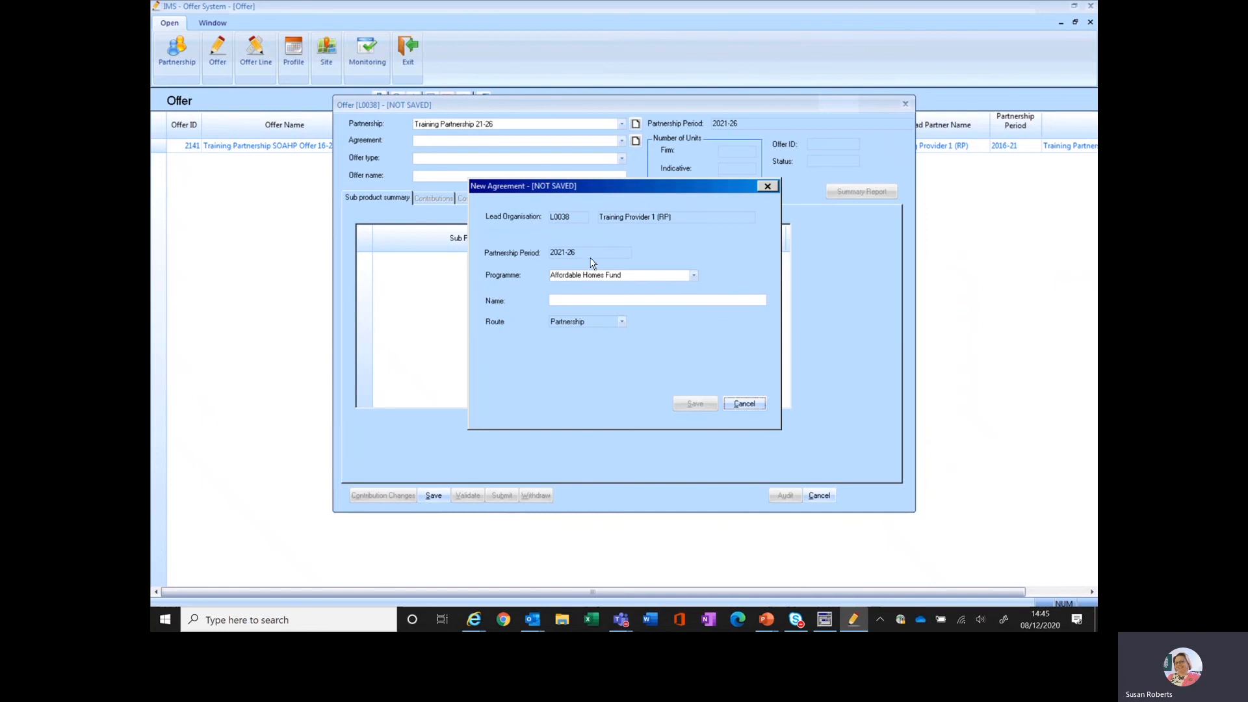
{"action": "left_click", "coordinate": [569, 303]}
{"action": "type", "text": "Train"}
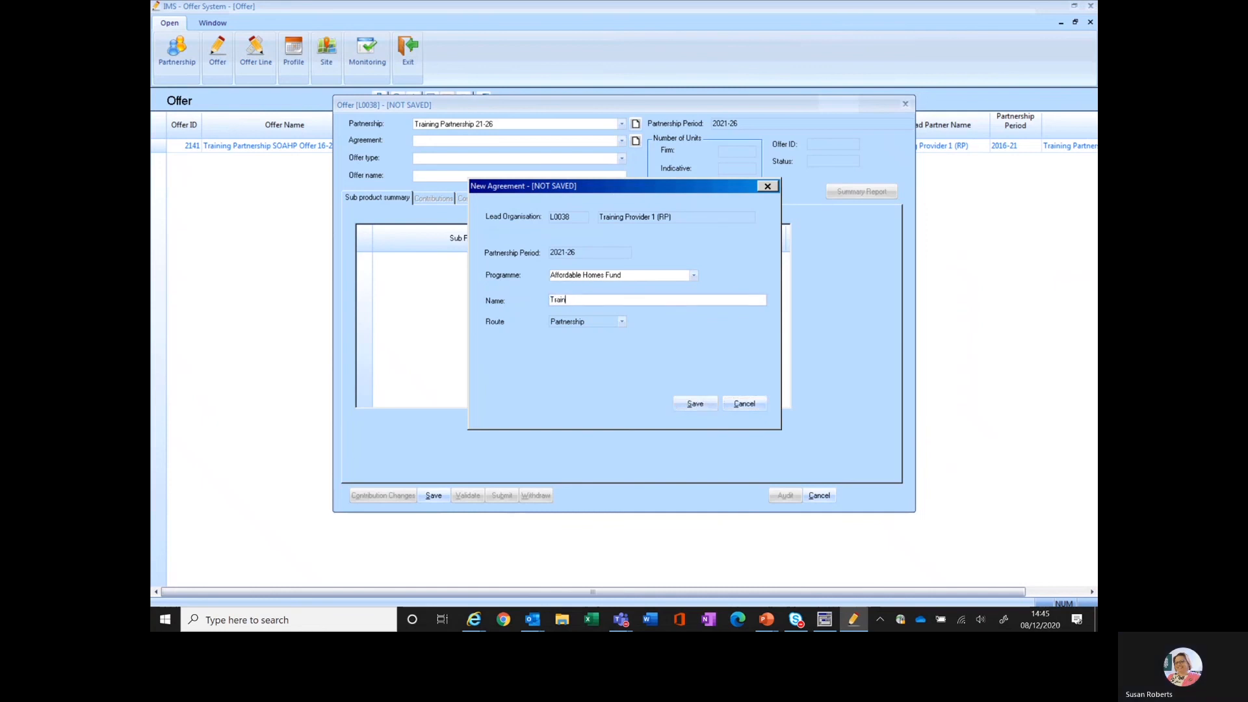
{"action": "type", "text": "ing Ag"}
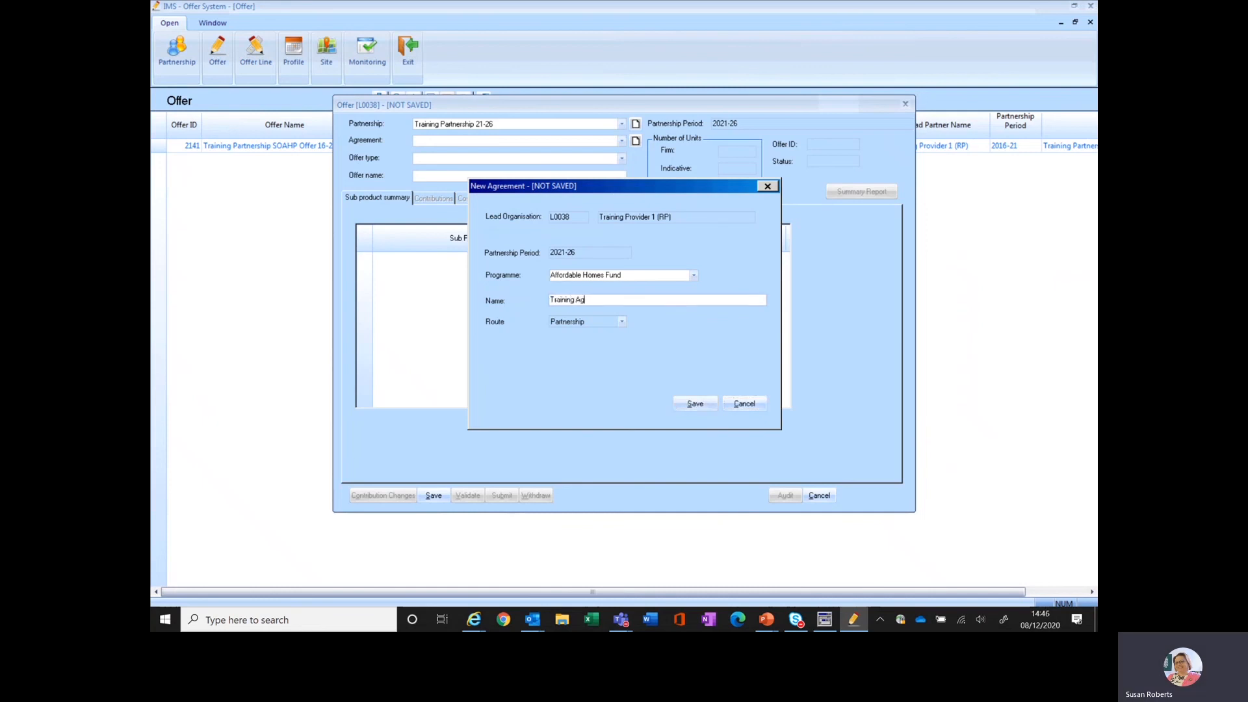
{"action": "type", "text": "reement 16"}
{"action": "key", "text": "BackSpace"}
{"action": "key", "text": "BackSpace"}
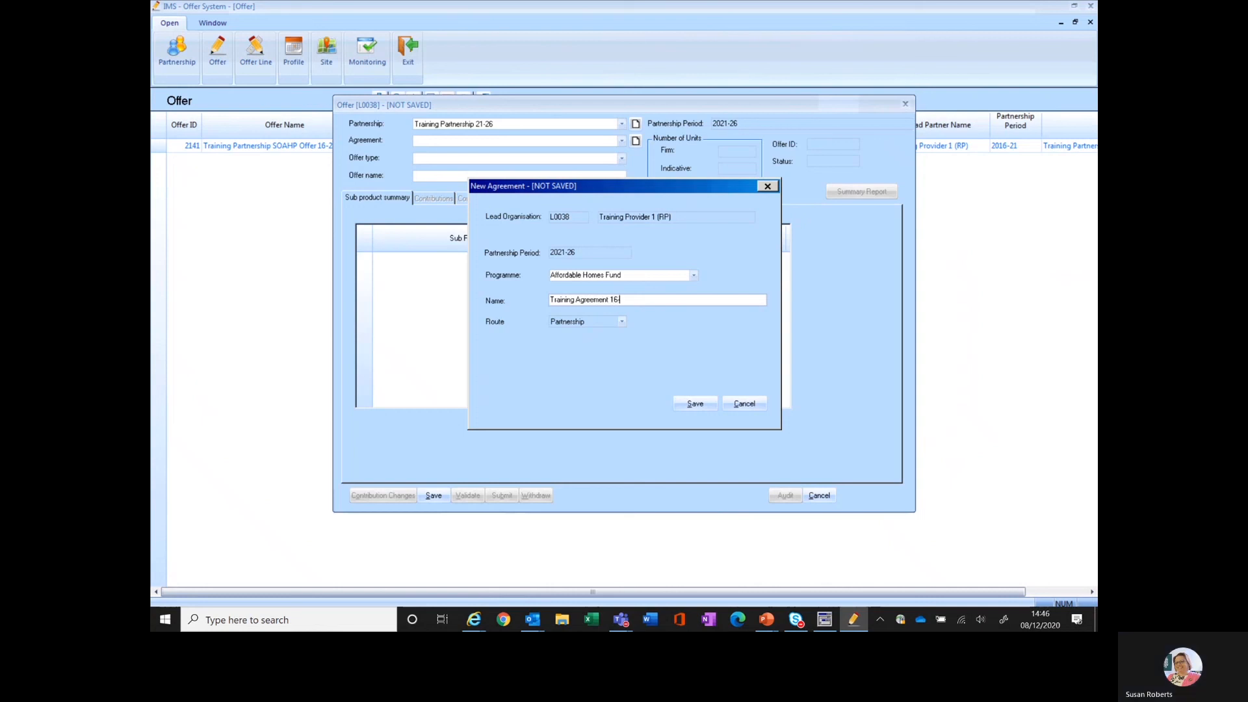
{"action": "type", "text": "21"}
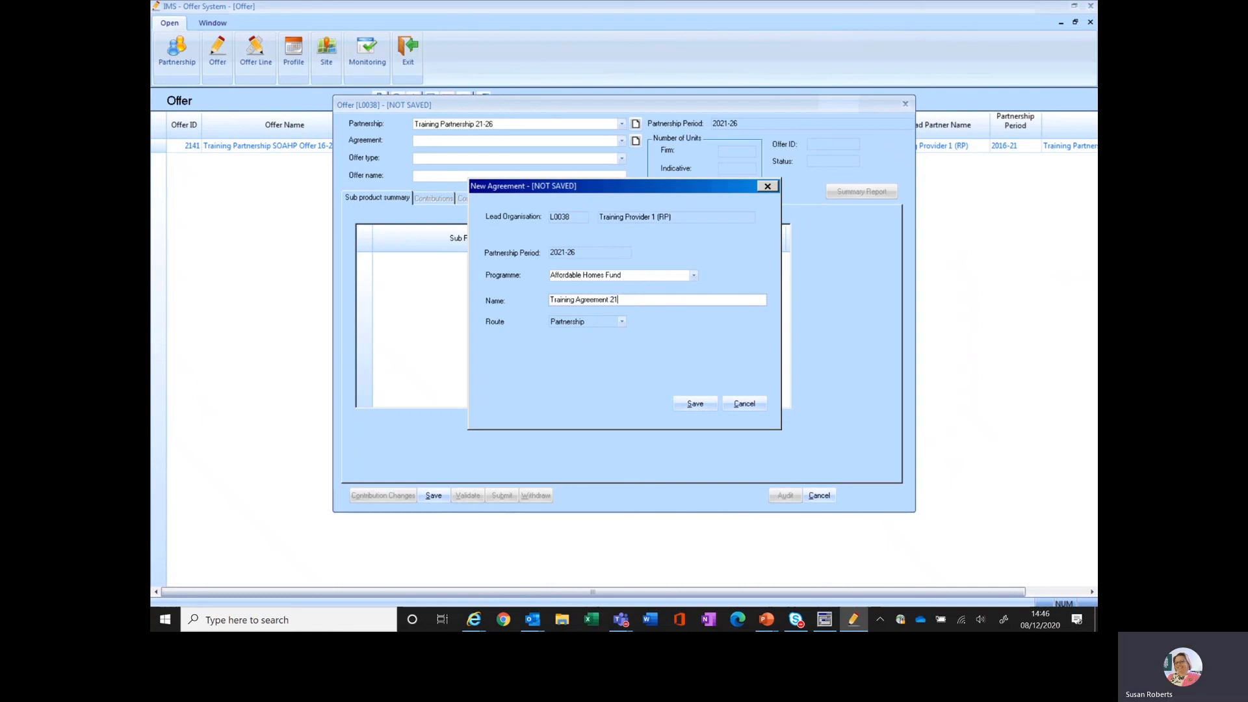
{"action": "type", "text": "-26"}
{"action": "left_click", "coordinate": [690, 405]}
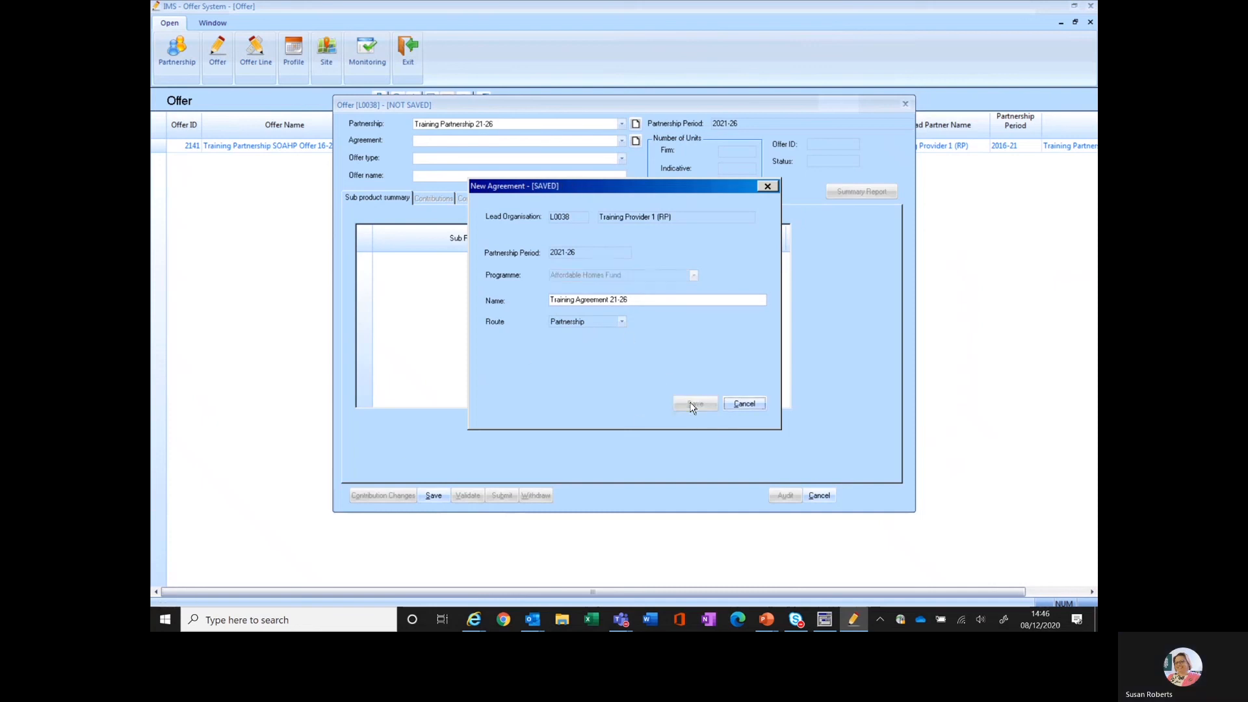
{"action": "left_click", "coordinate": [738, 405]}
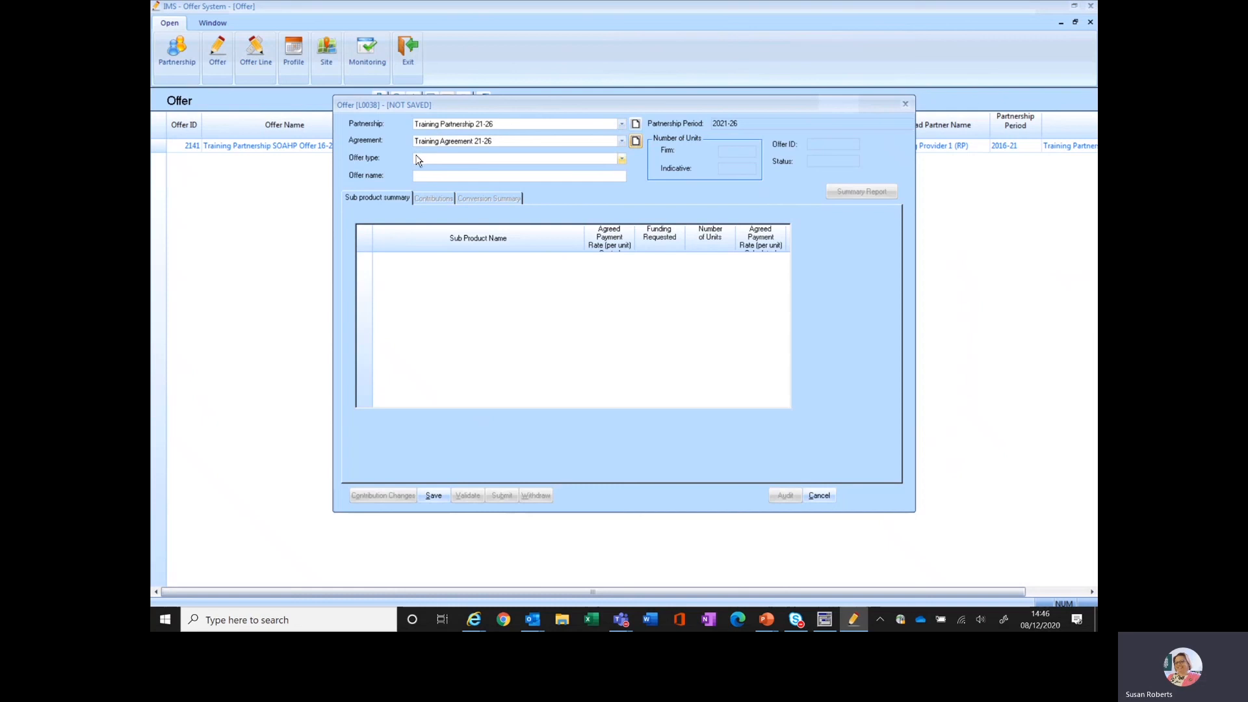
Set the offer type to Affordable Housing Fund 2021 - 26 and name the offer Training Offer 21-26
{"action": "left_click", "coordinate": [621, 159]}
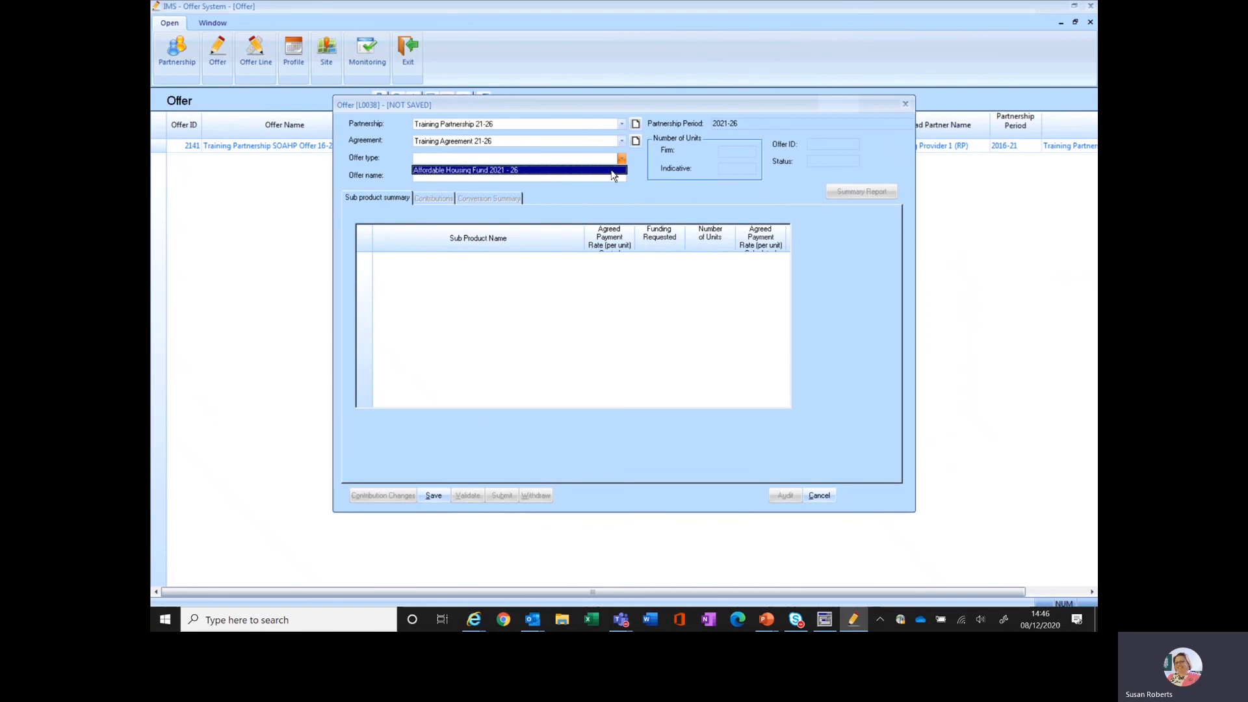
{"action": "left_click", "coordinate": [612, 170]}
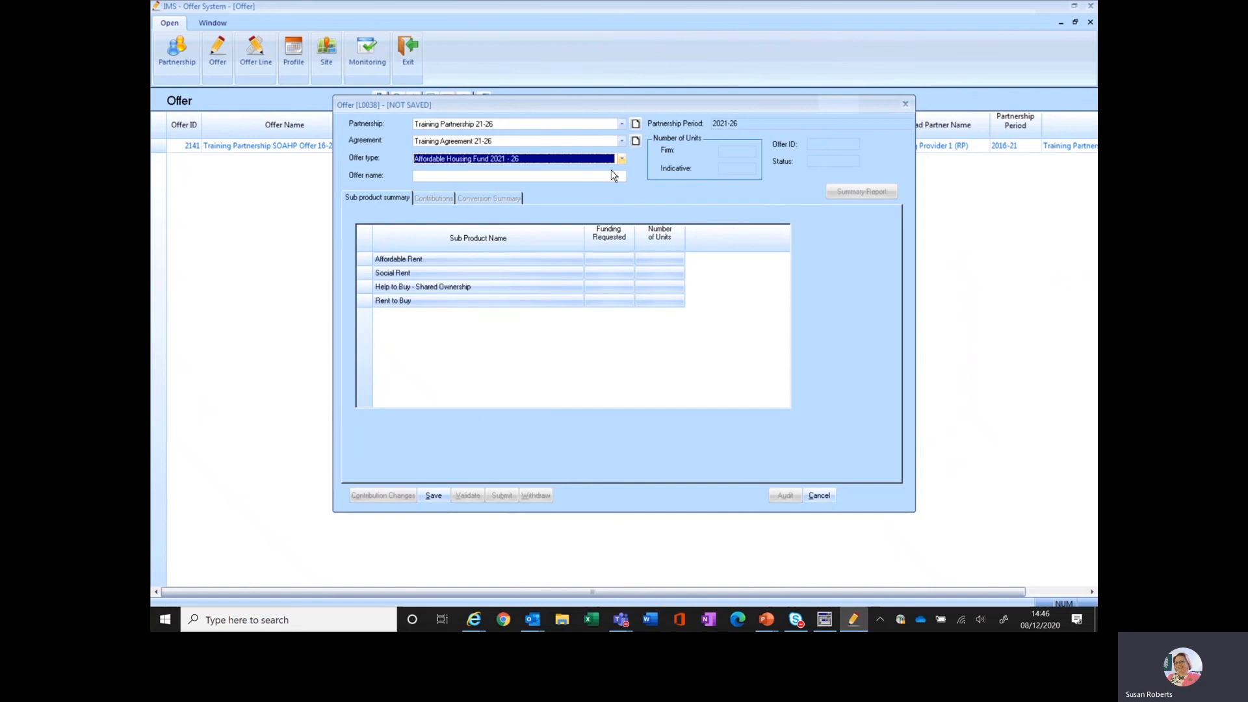
{"action": "left_click", "coordinate": [459, 175]}
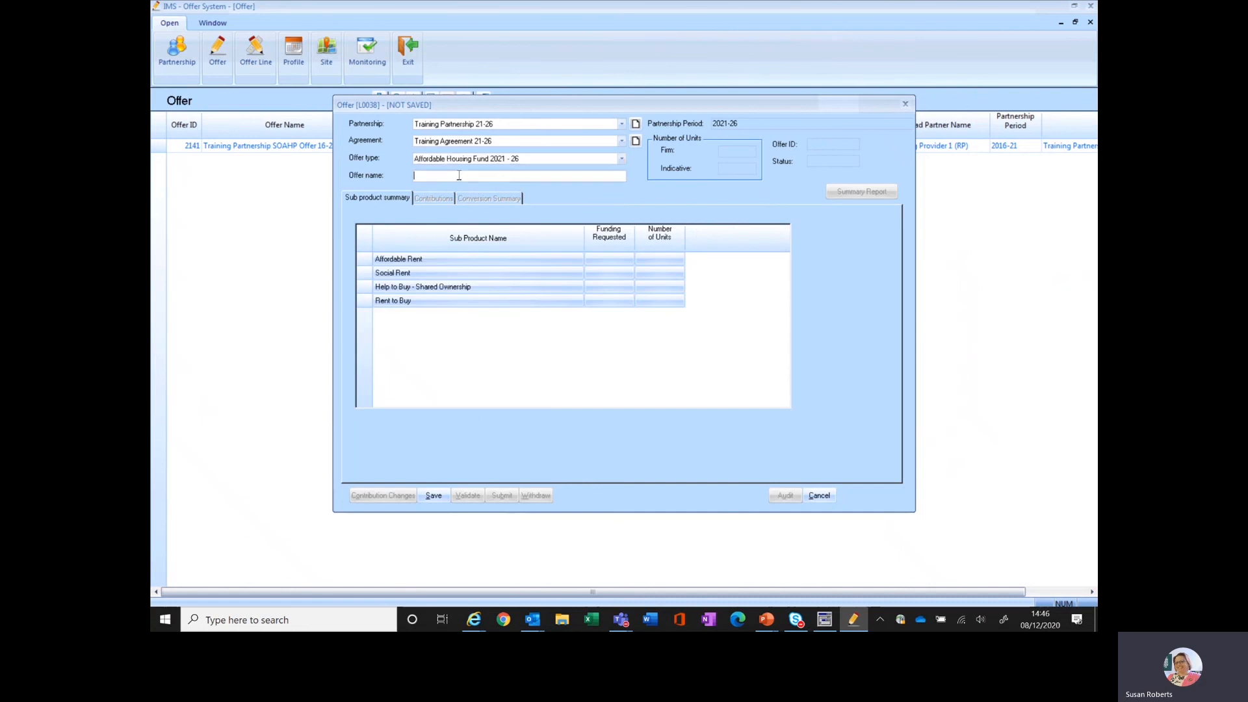
{"action": "type", "text": "Training Offer 2"}
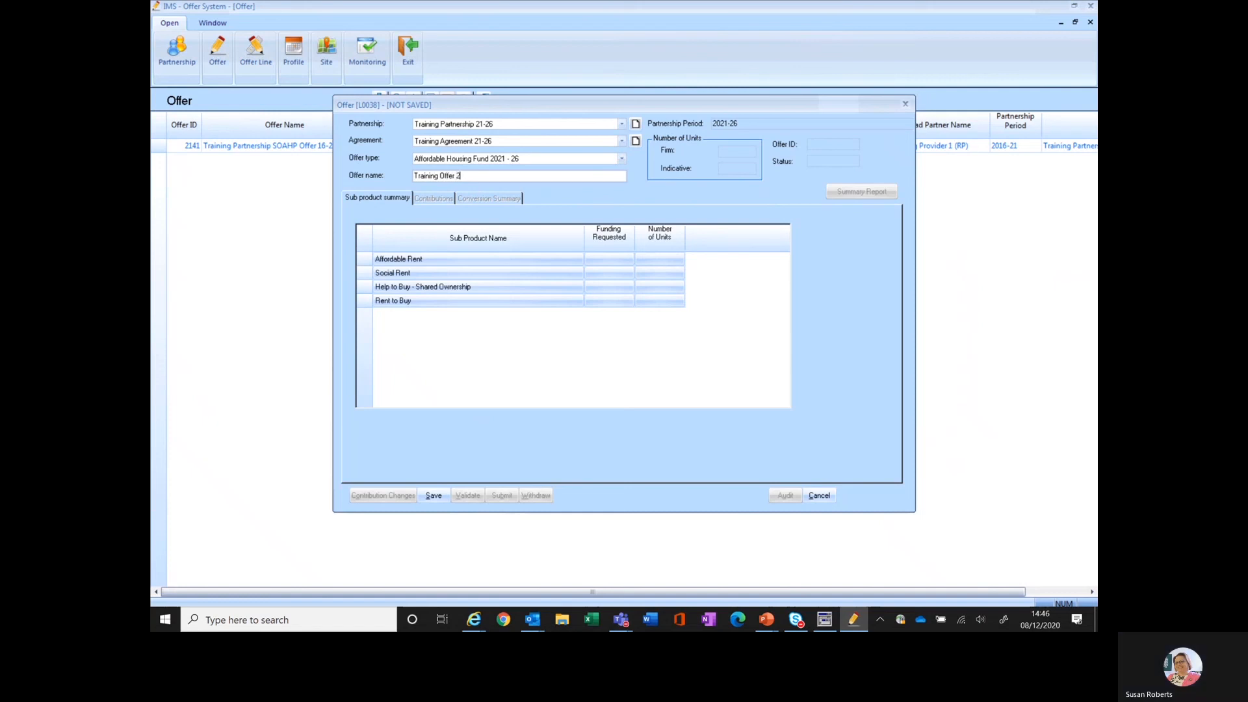
{"action": "type", "text": "1-26"}
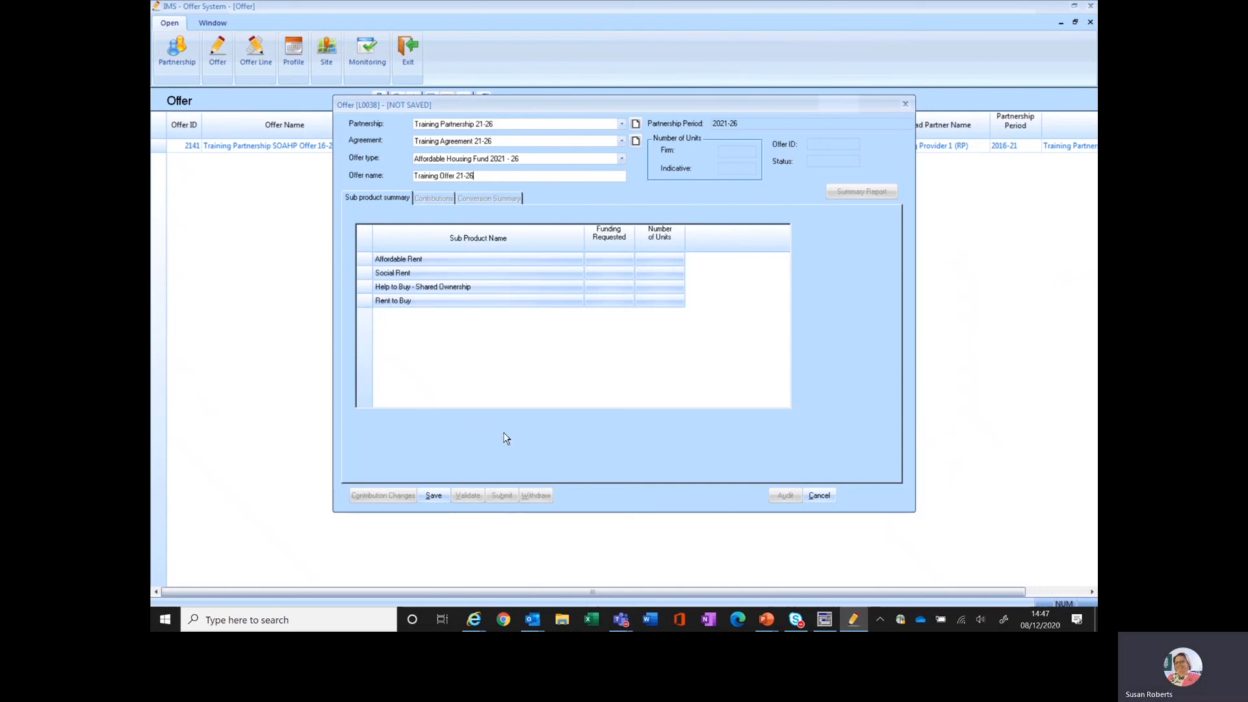
Save the new offer, close its record and switch to the PowerPoint presentation
{"action": "left_click", "coordinate": [434, 496]}
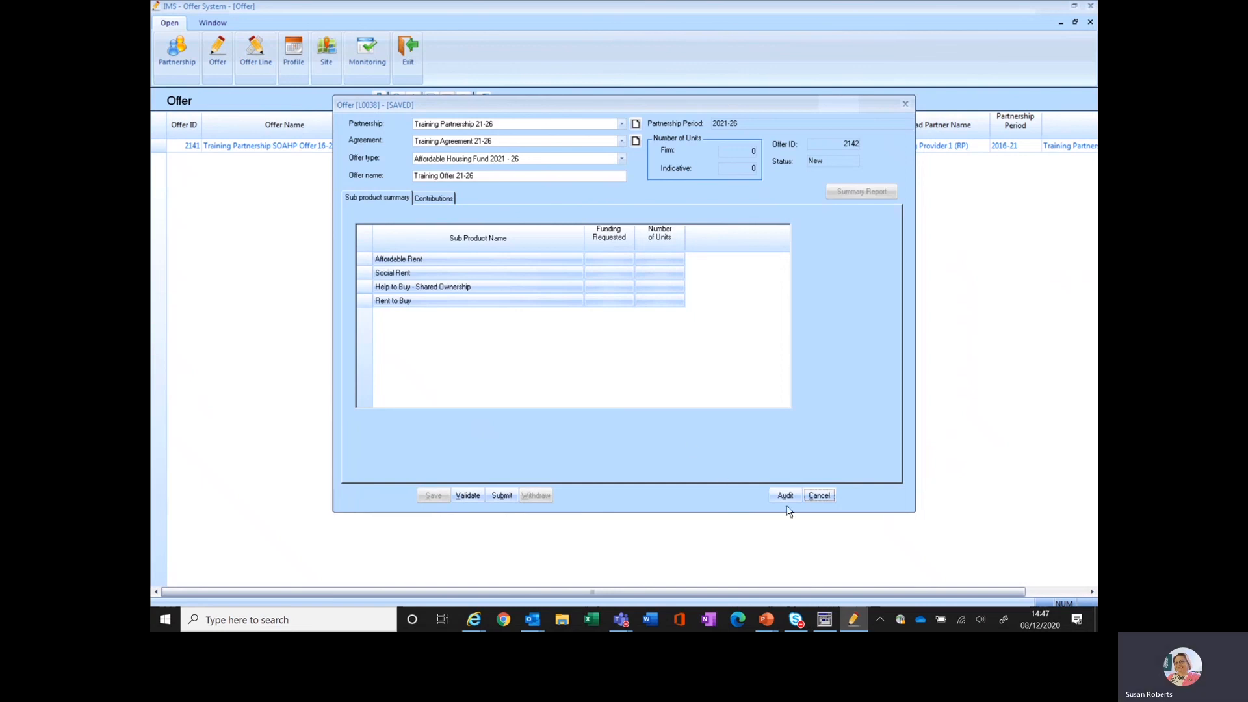
{"action": "left_click", "coordinate": [819, 496]}
{"action": "key", "text": "alt+Tab"}
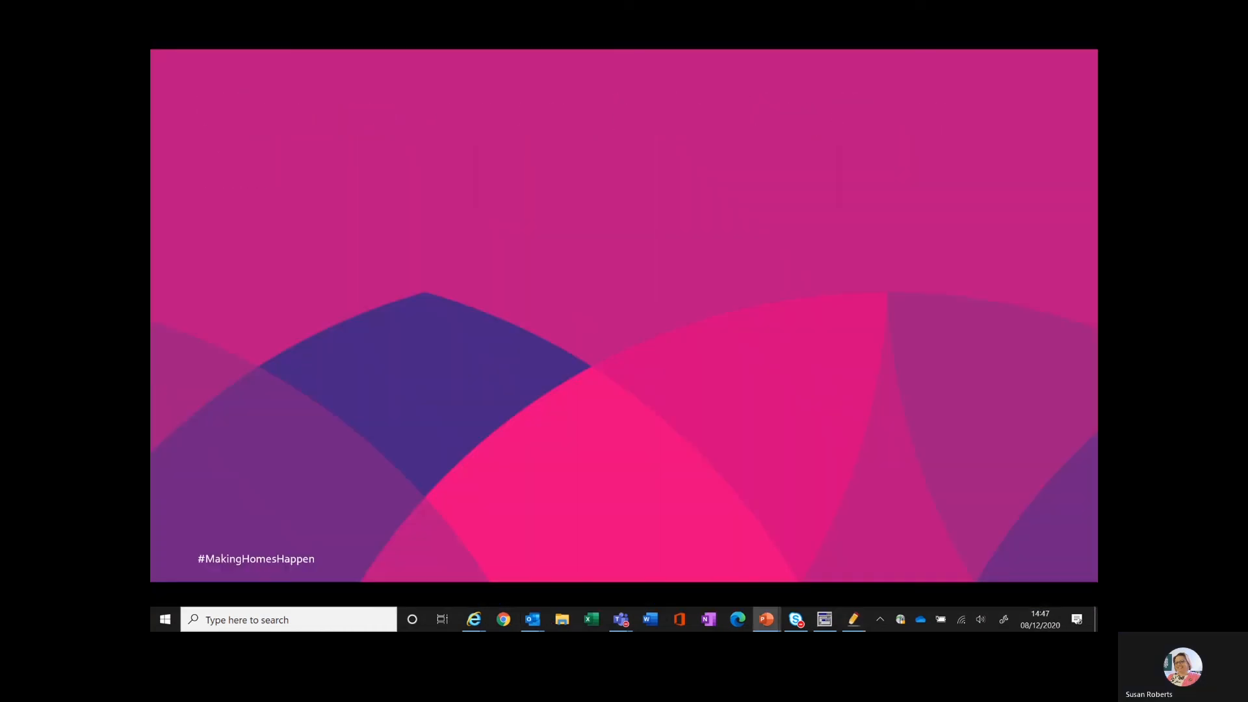